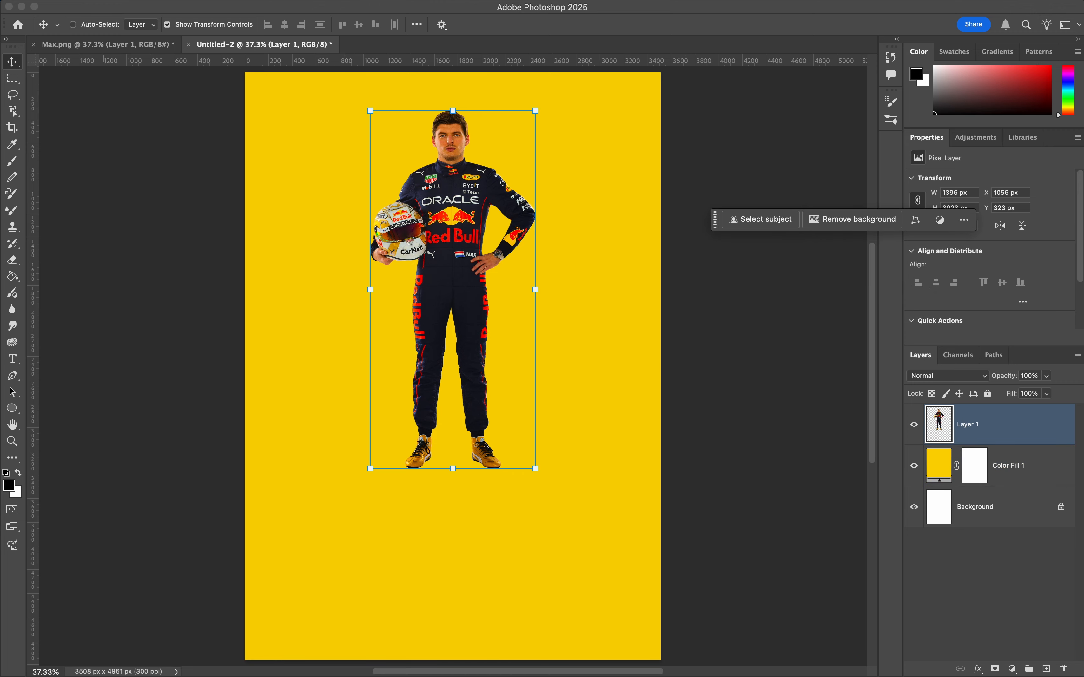
Open the finished poster Max.psd and examine the shadows beneath the driver, the trophies and the car.
key("shift+alt+bracketleft")
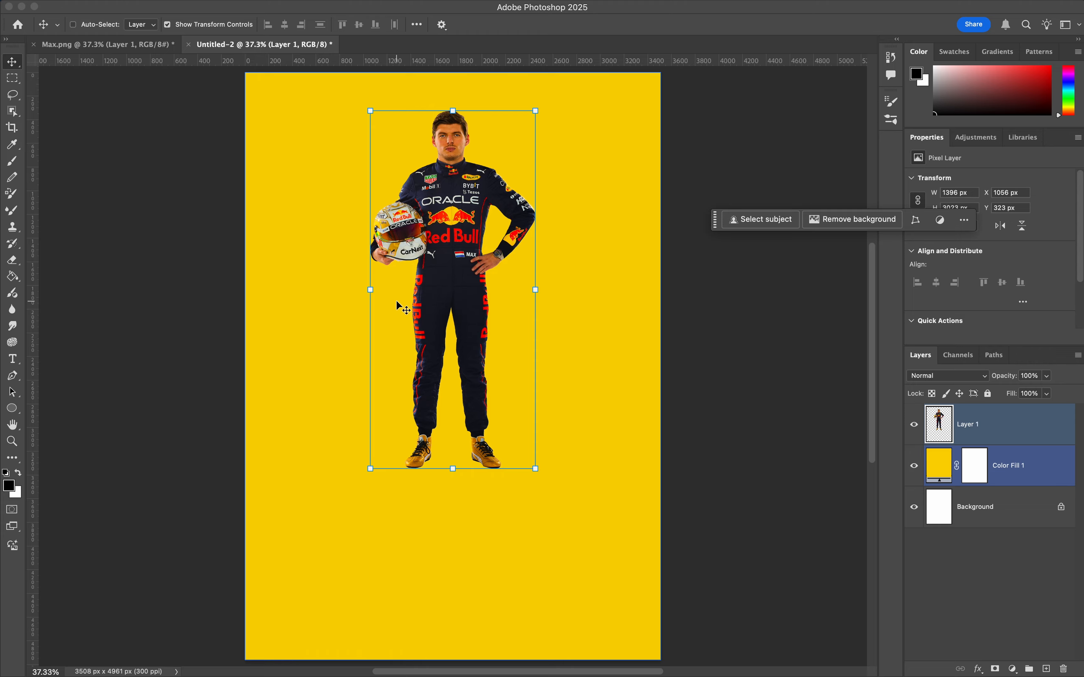
left_click(112, 1)
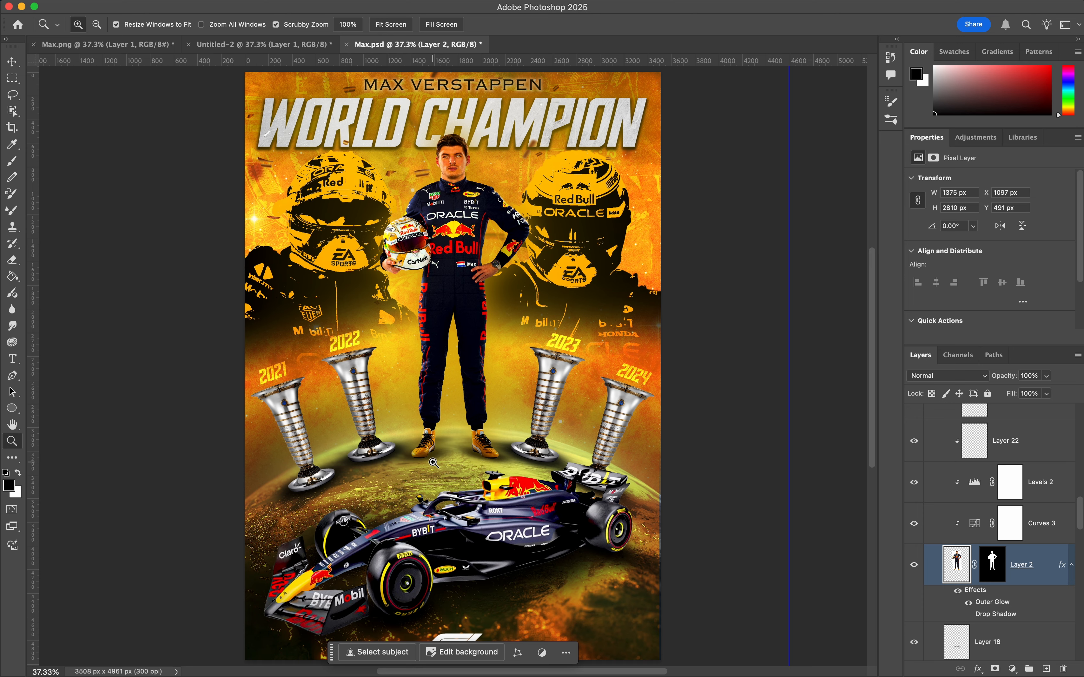
key("v")
scroll(366, 417, "up", 5)
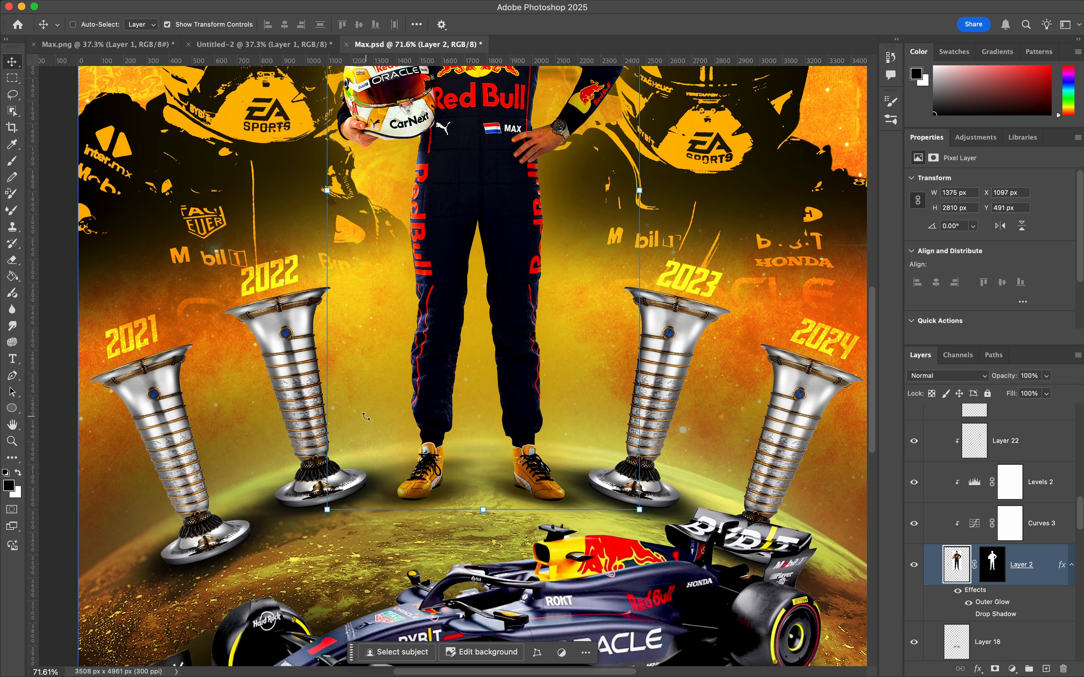
scroll(366, 417, "down", 3)
scroll(366, 417, "left", 3)
scroll(970, 576, "down", 1)
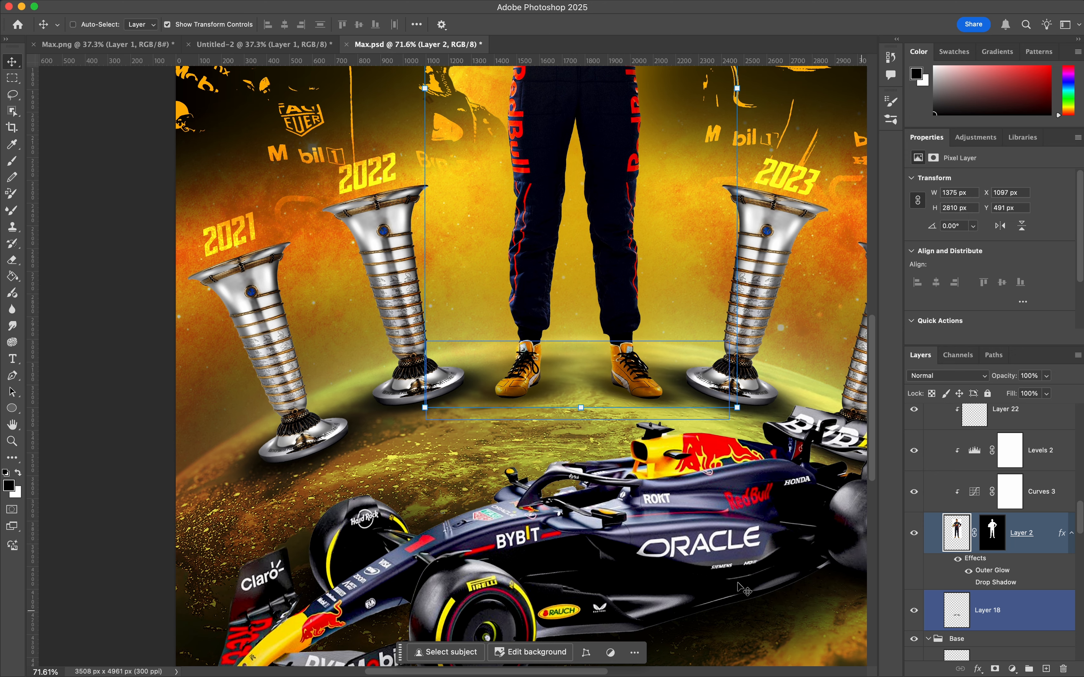
scroll(827, 614, "right", 2)
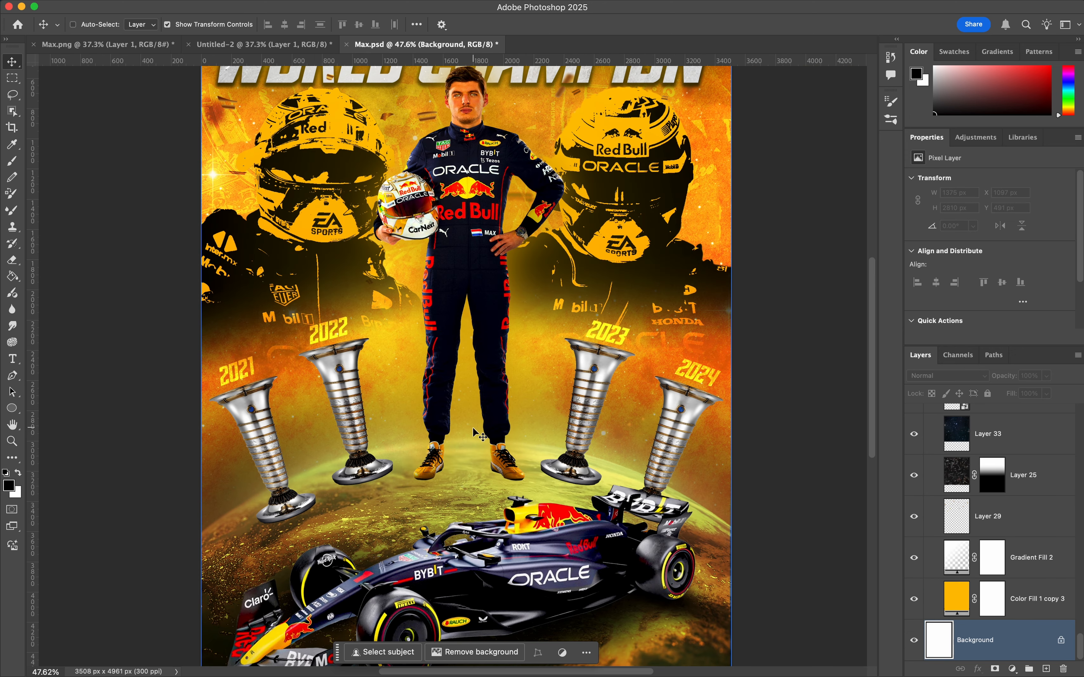
scroll(476, 433, "down", 5)
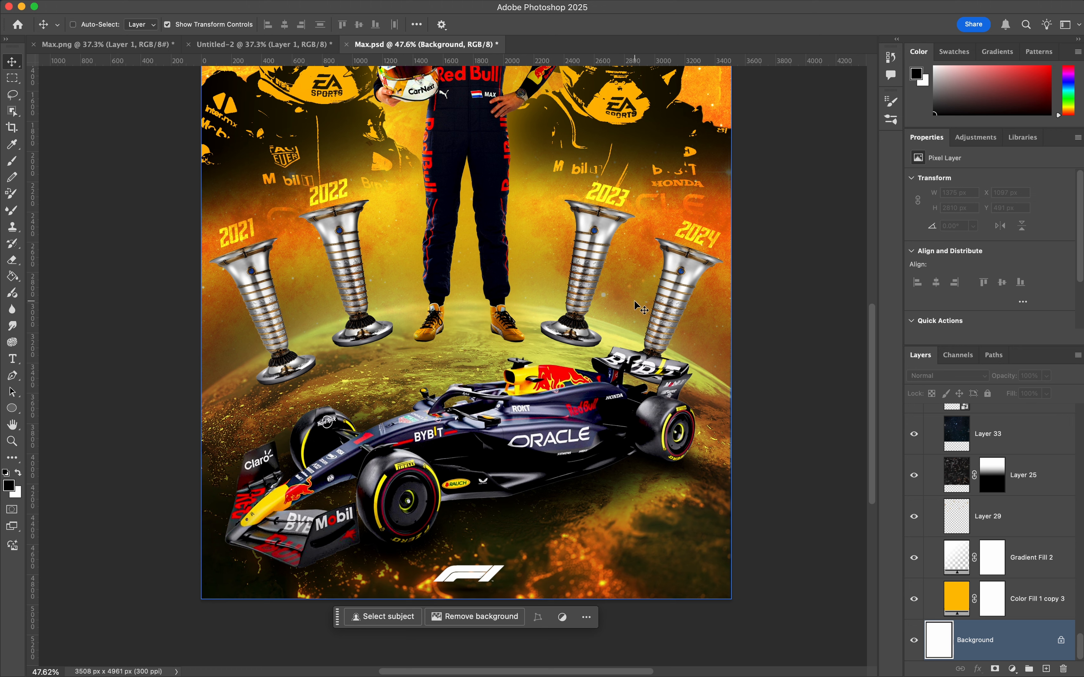
scroll(630, 296, "up", 2)
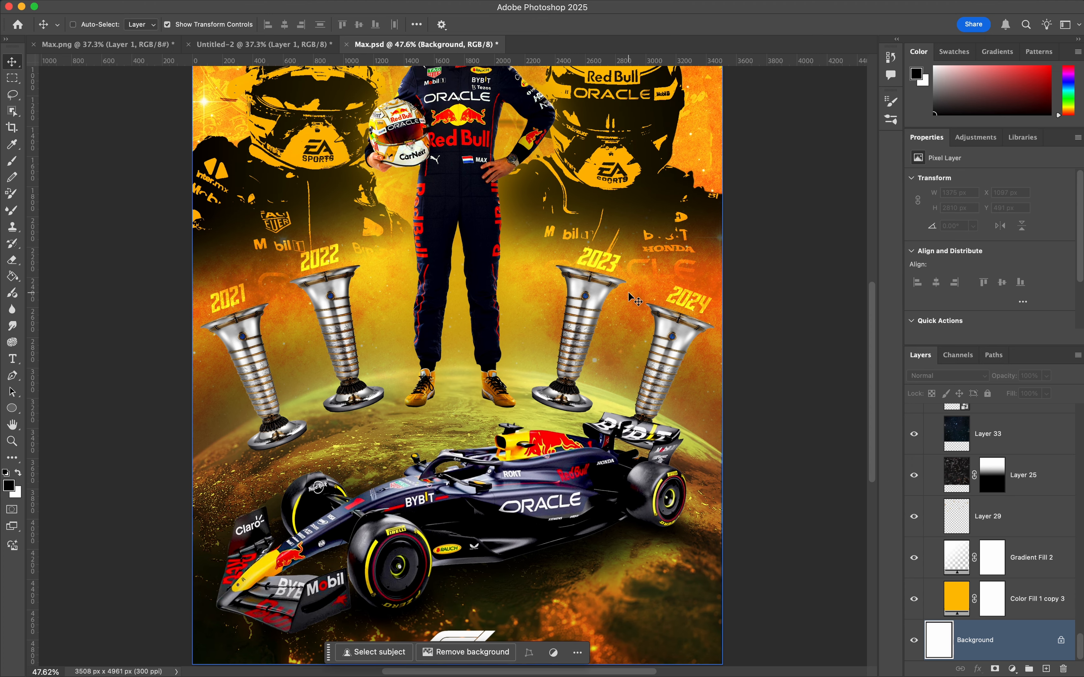
Return to the Untitled-2 document and add a new empty layer between the driver's Layer 1 and Color Fill 1.
left_click(338, 44)
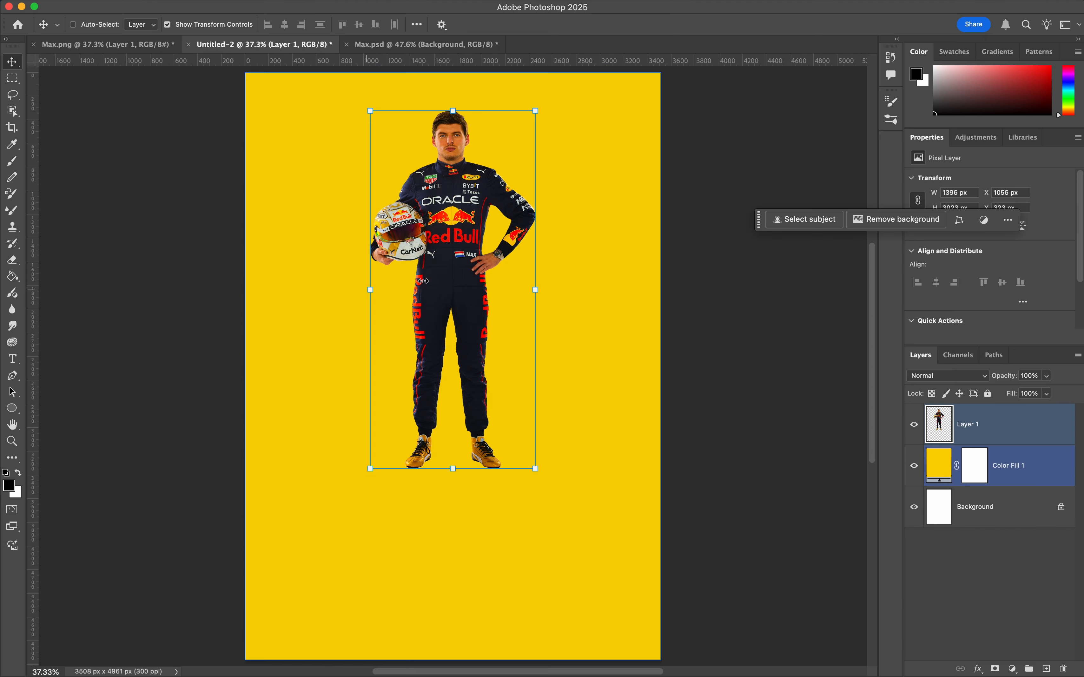
left_click(1040, 421)
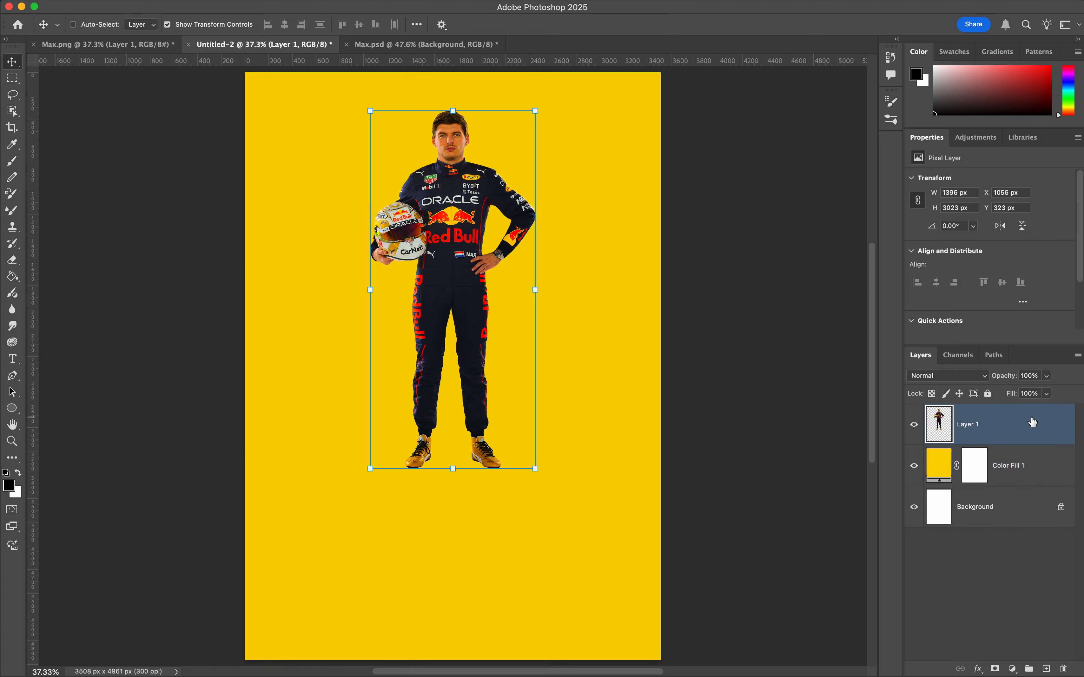
left_click(1049, 670)
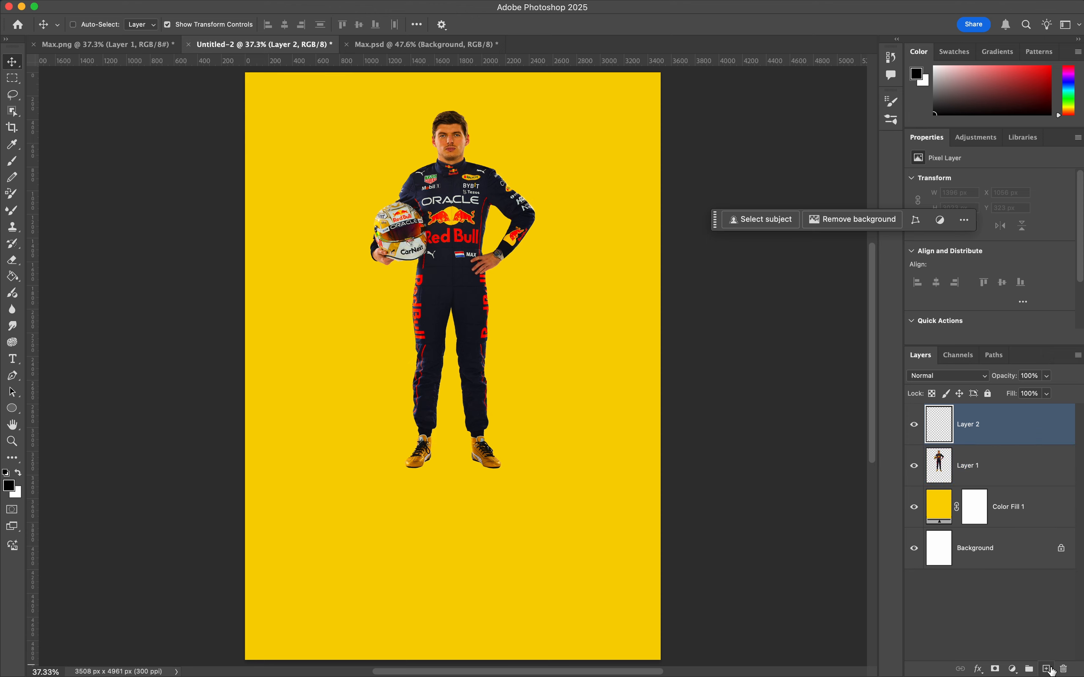
left_click_drag(980, 426, 981, 484)
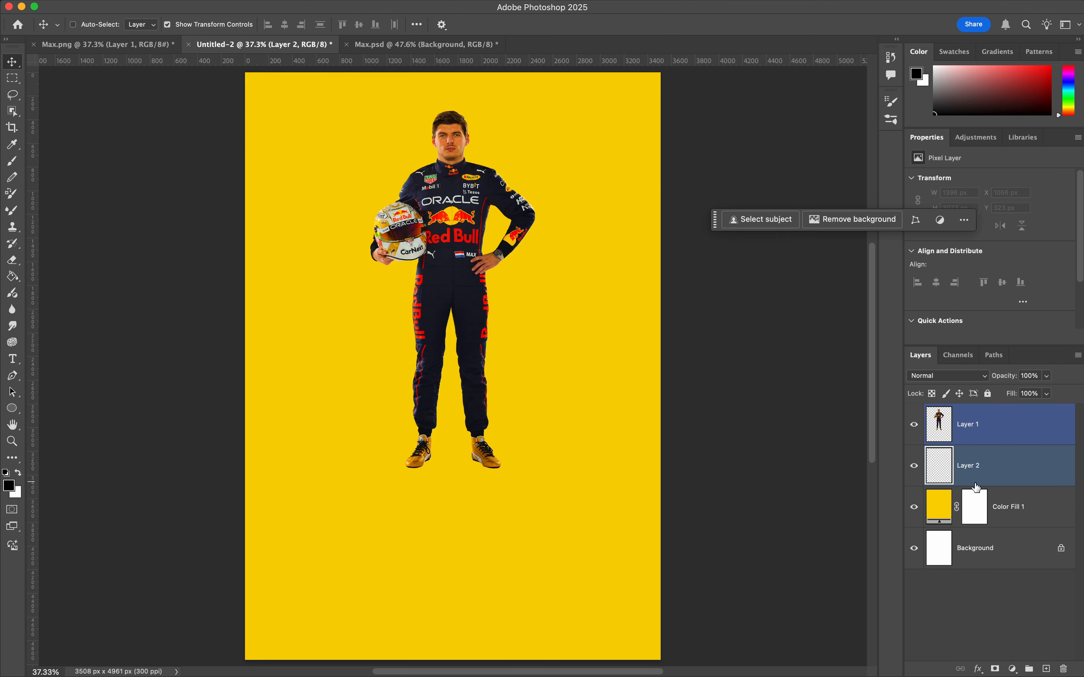
Take the 575 px soft round Brush, flatten its tip into an ellipse, and undo two test dabs on the lower canvas.
key("b")
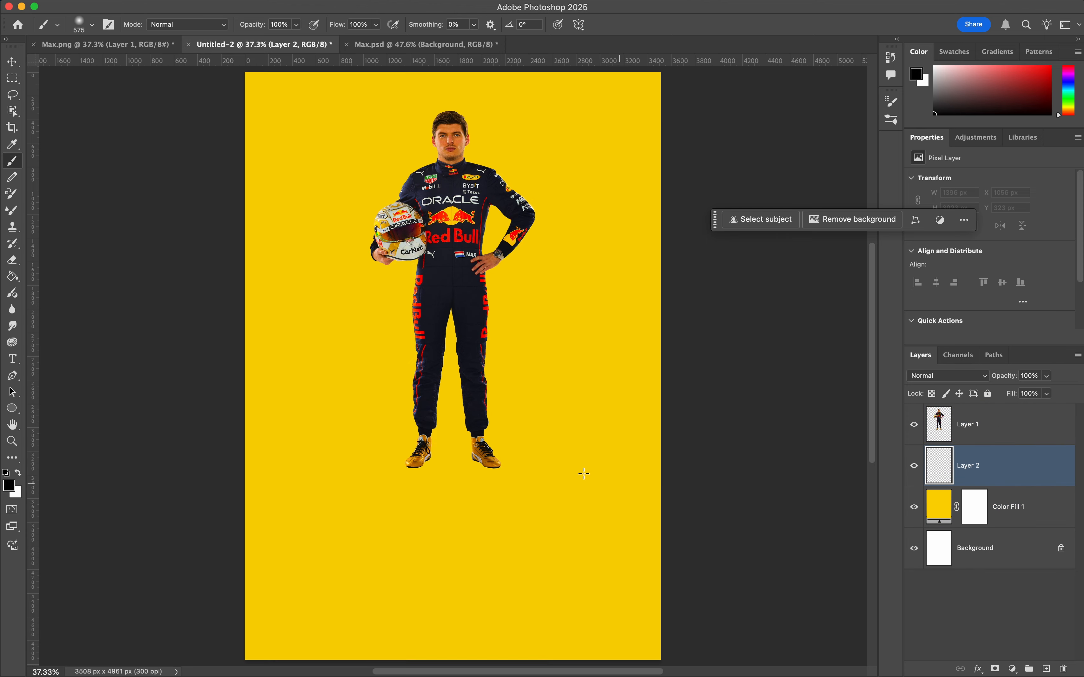
left_click(85, 25)
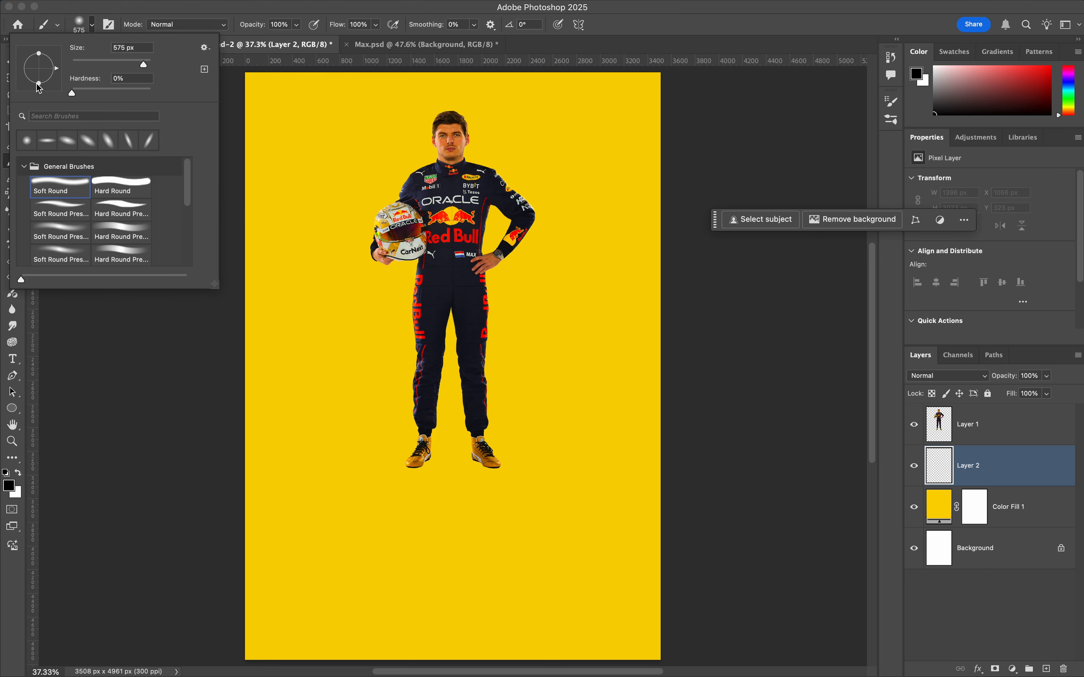
left_click_drag(39, 85, 39, 72)
left_click(388, 599)
left_click(527, 603)
key("ctrl+z")
key("ctrl+z")
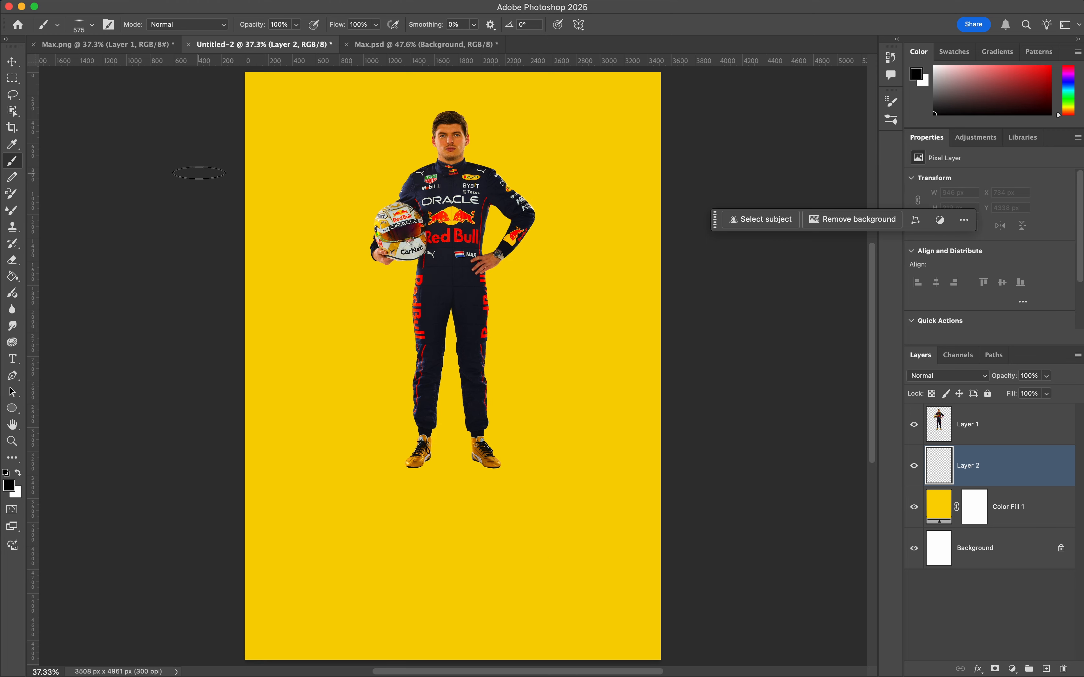
Try a much flatter brush tip for black shadow dabs under both shoes, and undo the dabs.
left_click(79, 25)
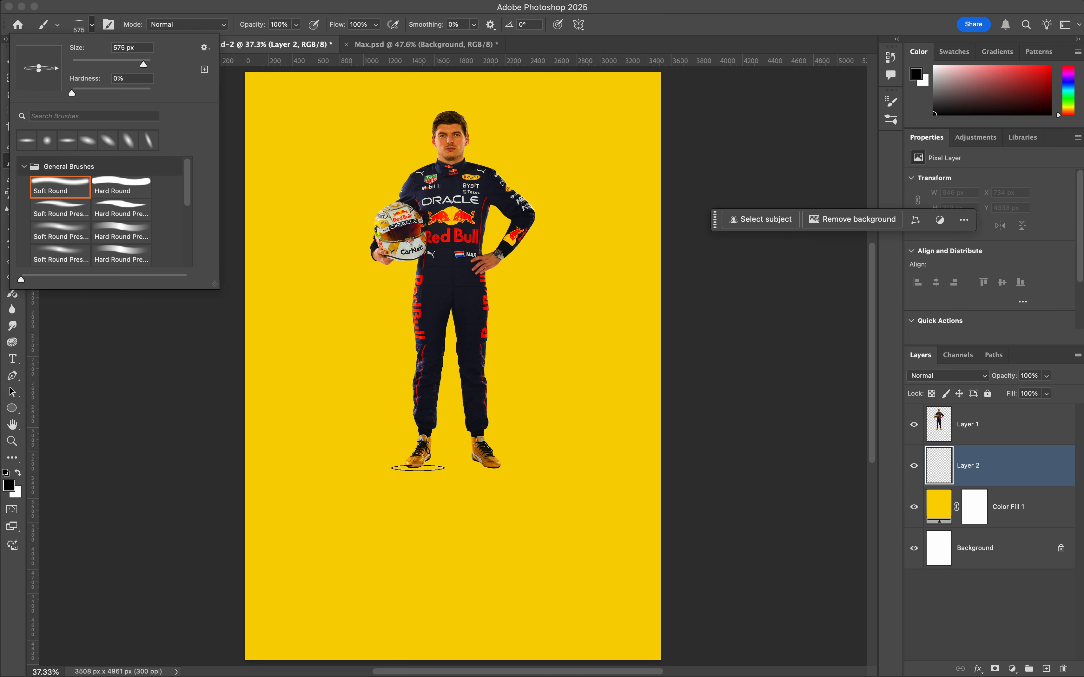
left_click(419, 465)
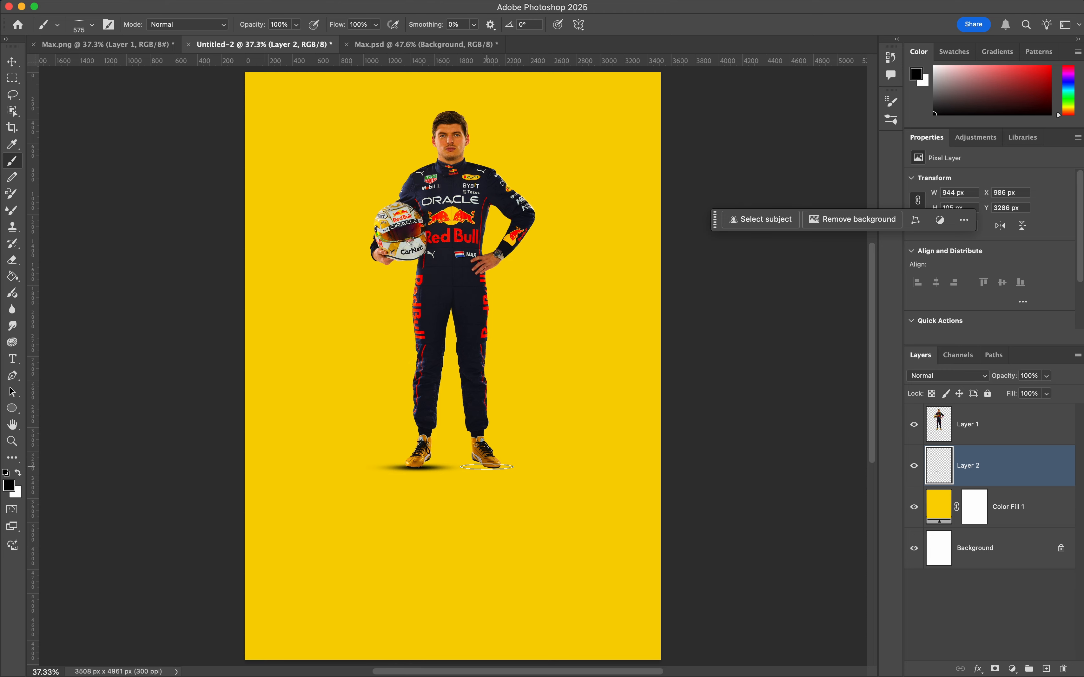
left_click(488, 466)
key("super+z")
key("super+z")
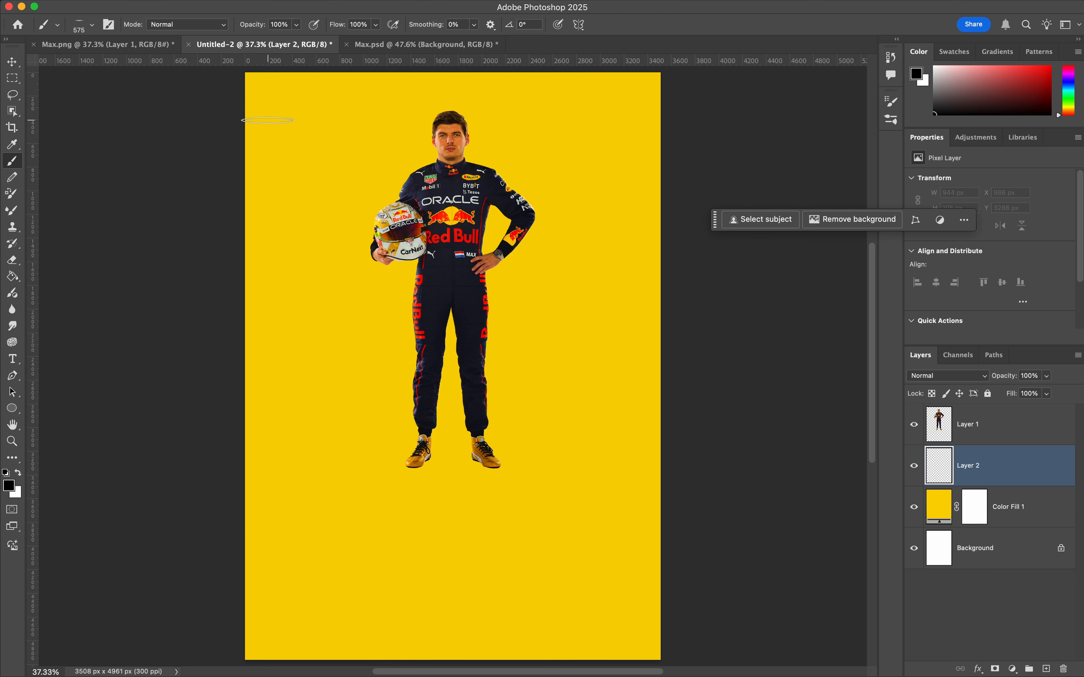
Make the elliptical brush tip rounder and paint a single black shadow dab under the left-hand shoe on Layer 2.
left_click(91, 25)
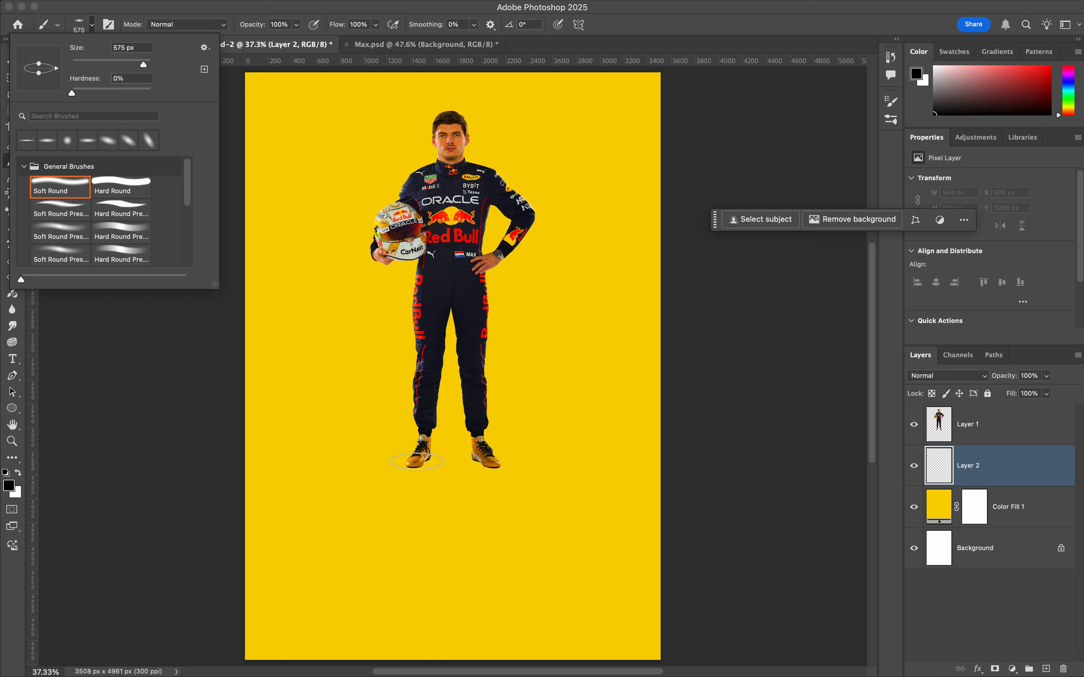
left_click(418, 463)
key("super+z")
left_click(415, 465)
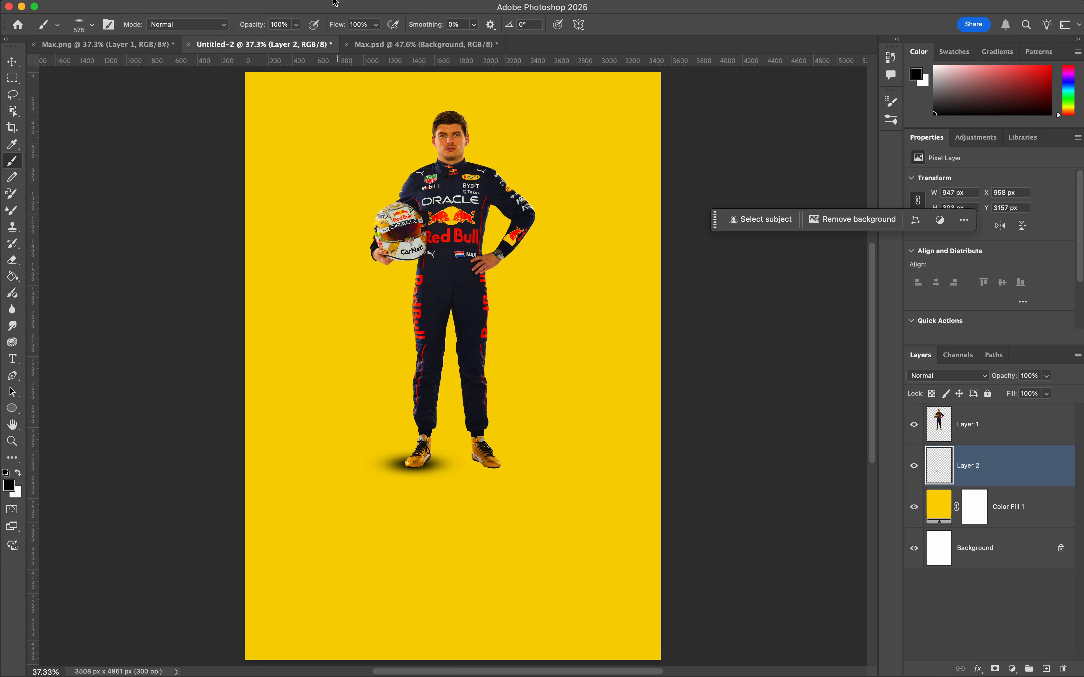
Set the brush flow to 62% and paint a matching shadow dab under the right-hand shoe.
left_click_drag(341, 28, 316, 30)
key("shift+super+z")
left_click(492, 462)
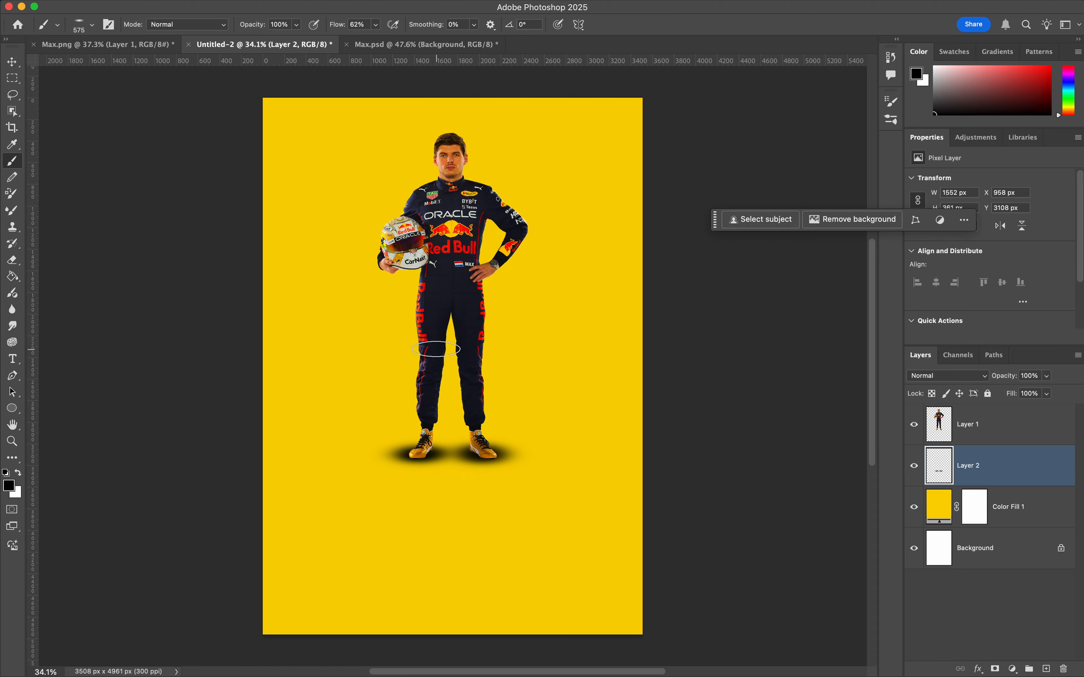
scroll(455, 358, "up", 3)
scroll(436, 443, "down", 3)
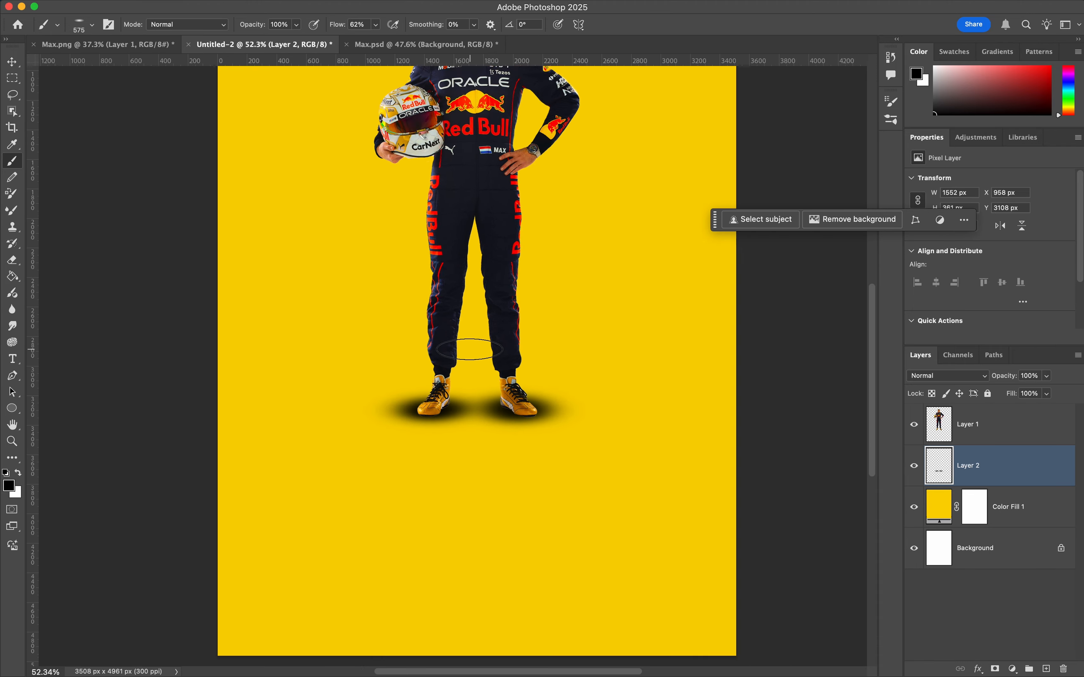
scroll(460, 485, "down", 5)
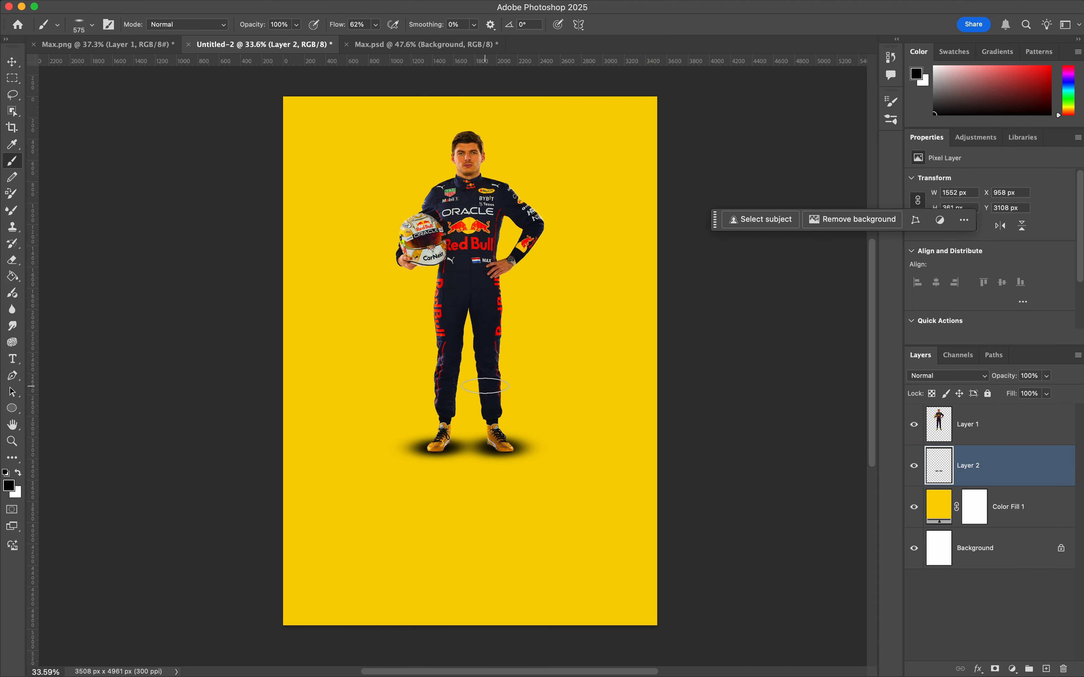
Add another new empty layer and place it directly beneath the driver's Layer 1, above the shoe shadow layer.
key("v")
left_click(1030, 507)
left_click(1031, 421, "super")
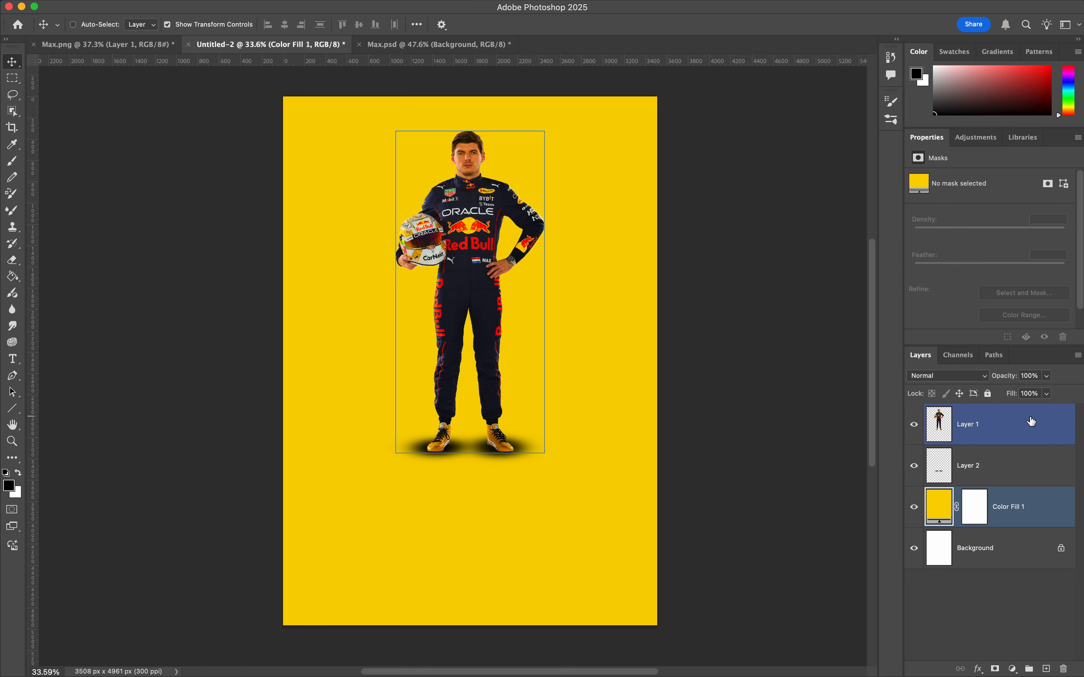
left_click(1032, 422)
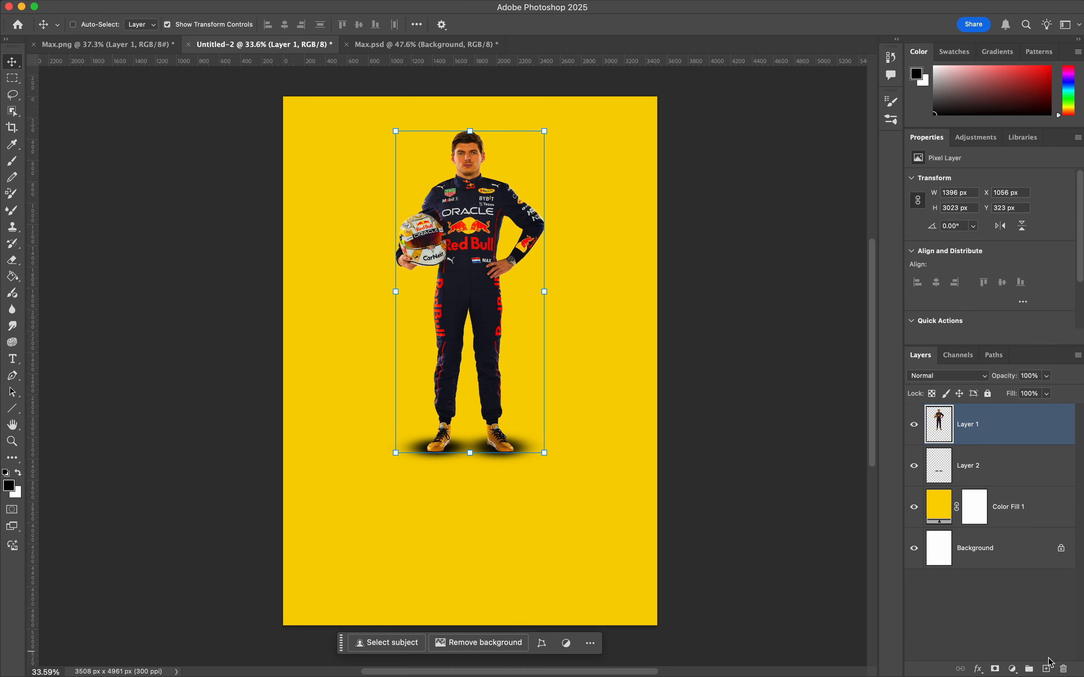
left_click(1047, 669)
left_click(941, 462, "super")
left_click(1004, 420)
left_click_drag(1004, 419, 992, 478)
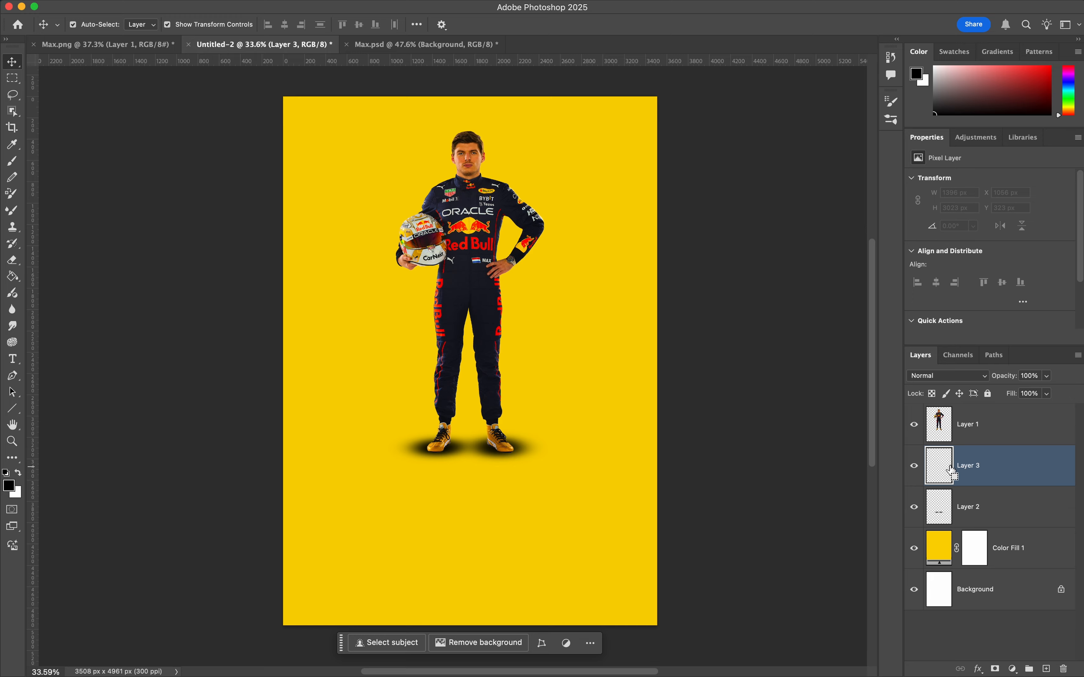
Load the driver's outline from Layer 1 as a selection and fill it with black on Layer 3, checking it with the driver hidden.
left_click(941, 431, "super")
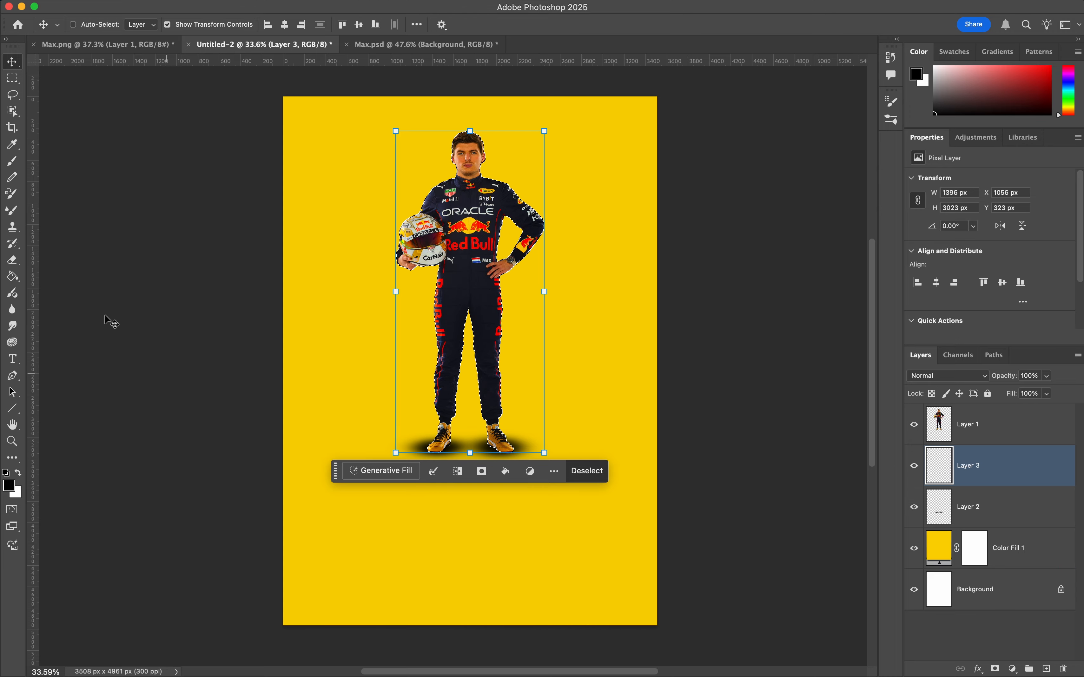
left_click(15, 278)
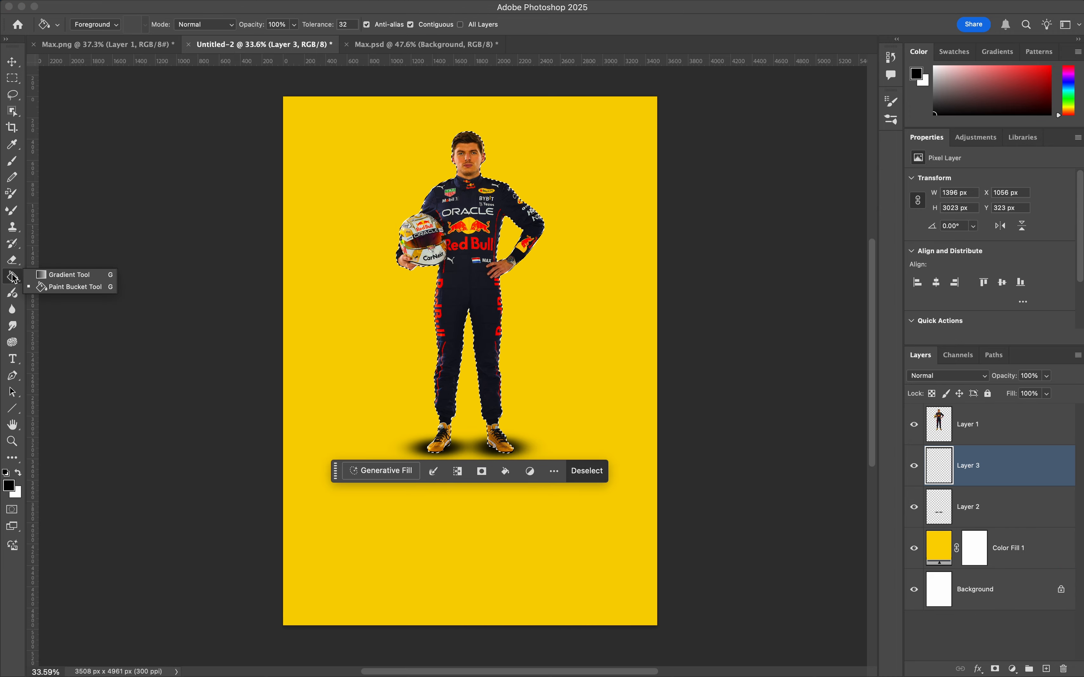
left_click(476, 282)
left_click(914, 424)
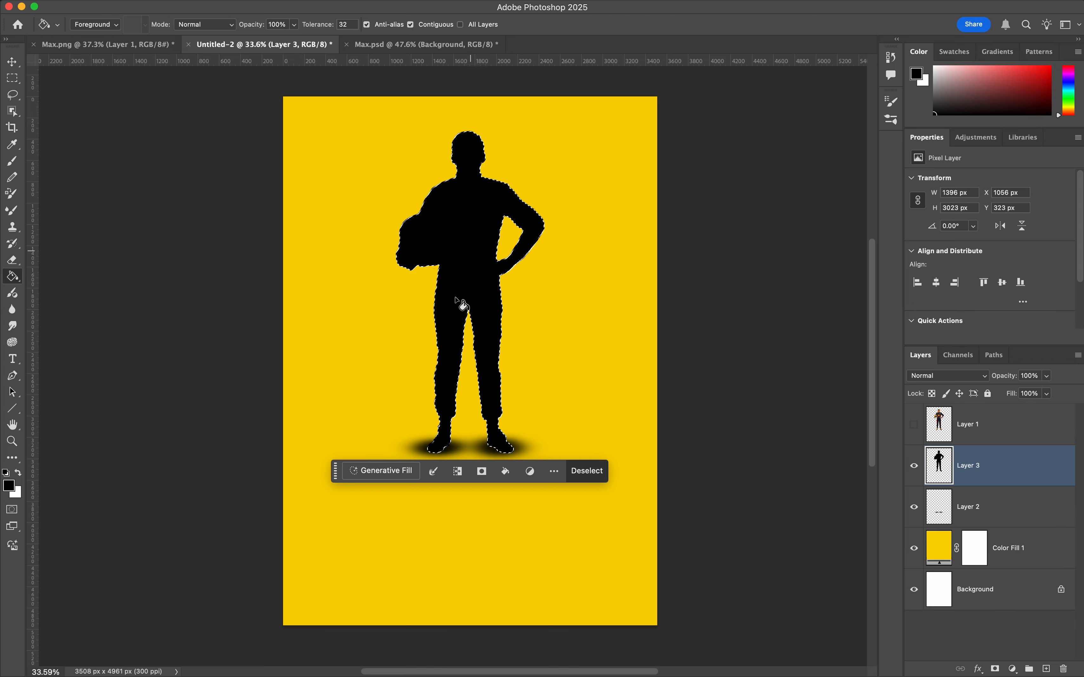
left_click(914, 425)
key("v")
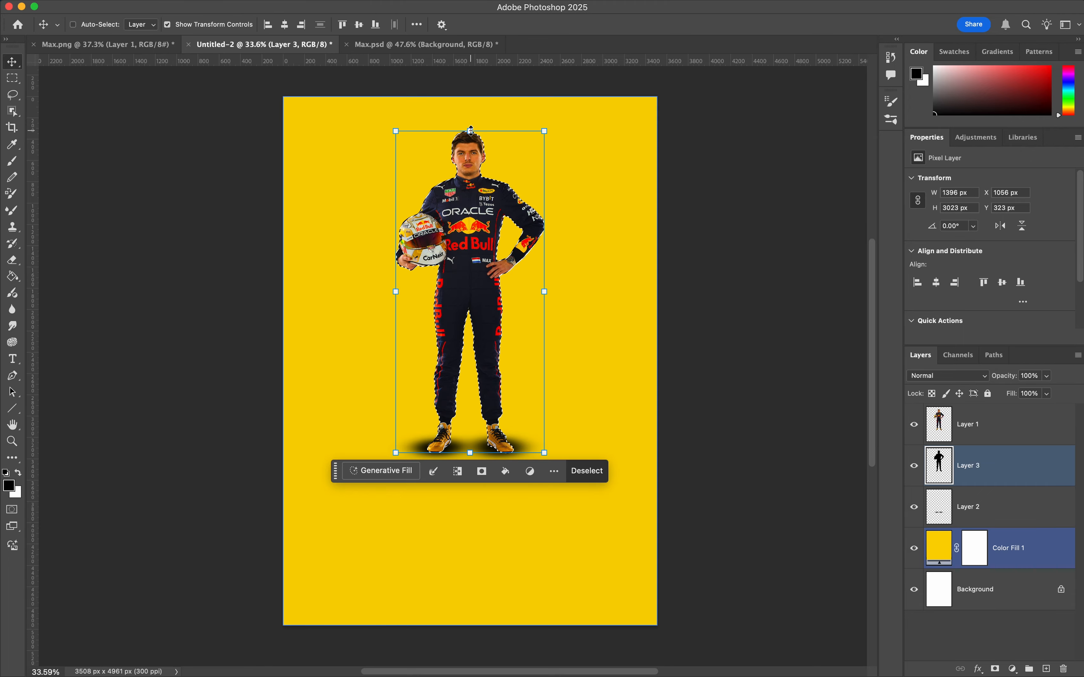
Flip the black silhouette downward from the shoes, compress it to about 1487 px high, and compare the image with and without it.
left_click_drag(471, 130, 488, 612)
key("Return")
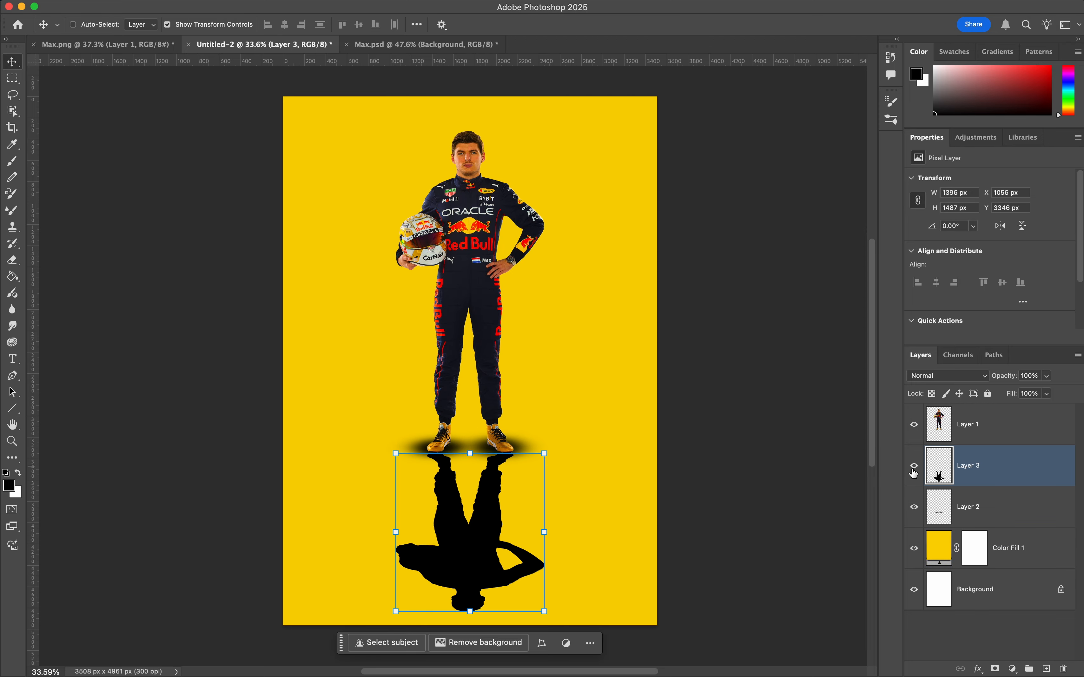
left_click(914, 468)
left_click(501, 455, "shift+super")
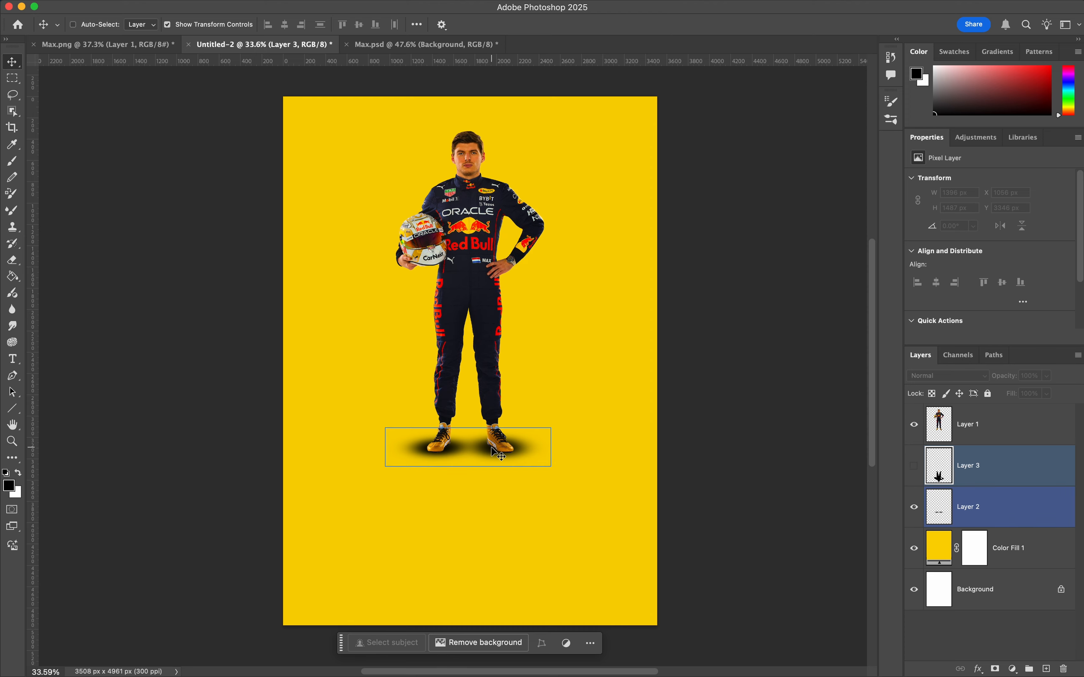
left_click(968, 466)
left_click(914, 465)
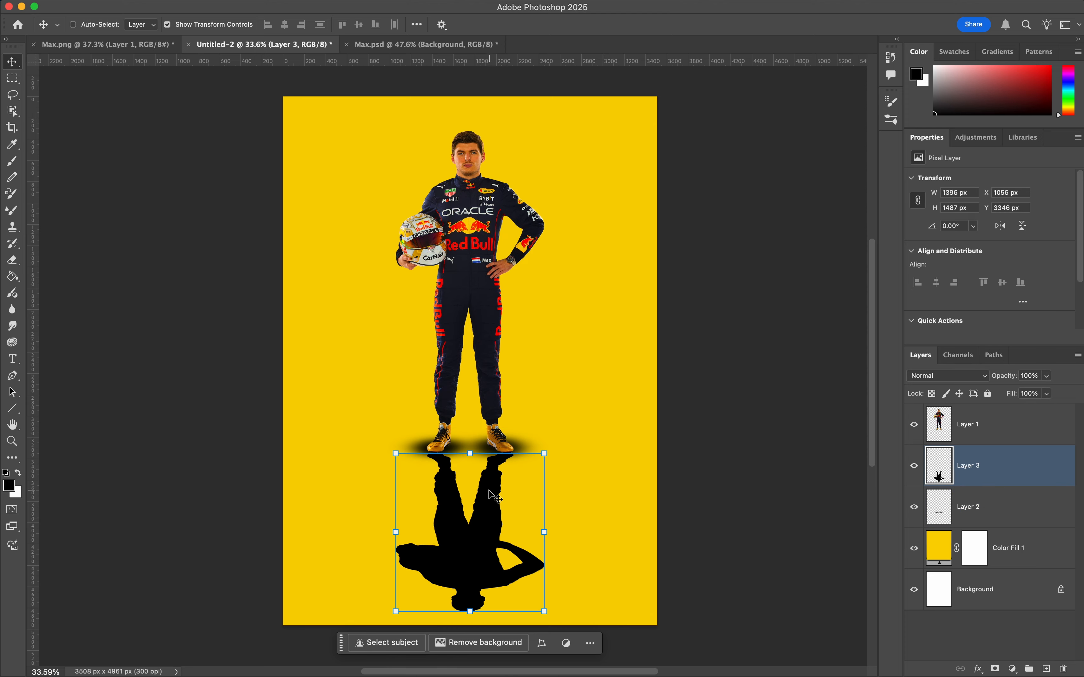
Lower the opacity of the flipped silhouette on Layer 3 to 55%.
mouse_move(1015, 381)
left_mouse_down()
mouse_move(976, 380)
mouse_move(1003, 379)
left_mouse_up()
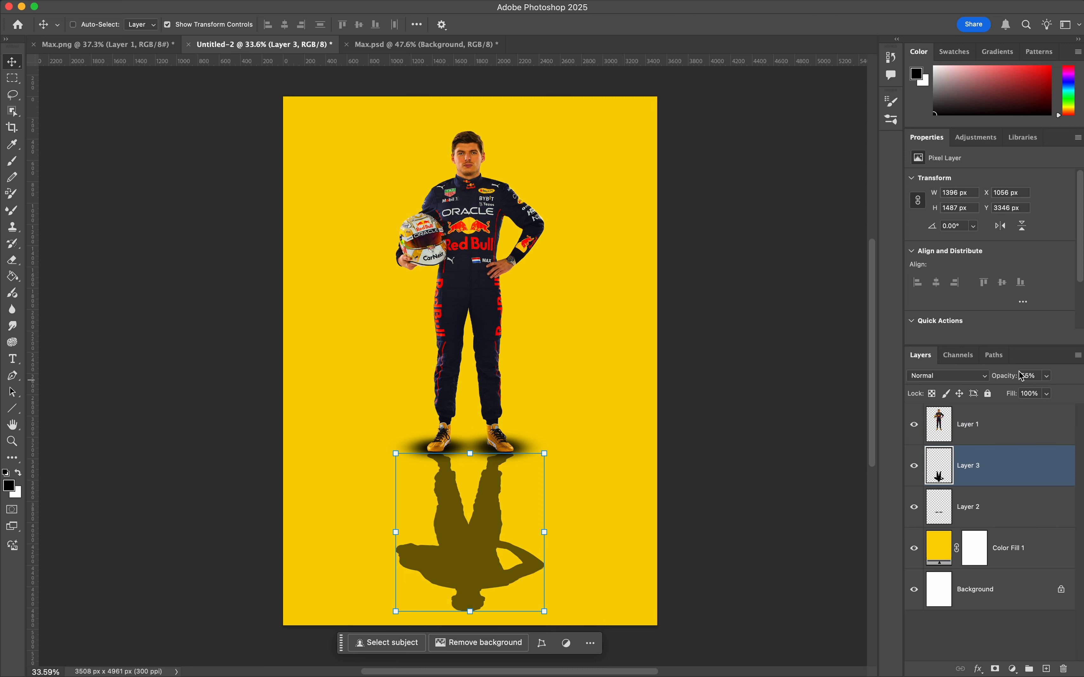
left_click_drag(1003, 379, 979, 377)
key("super+z")
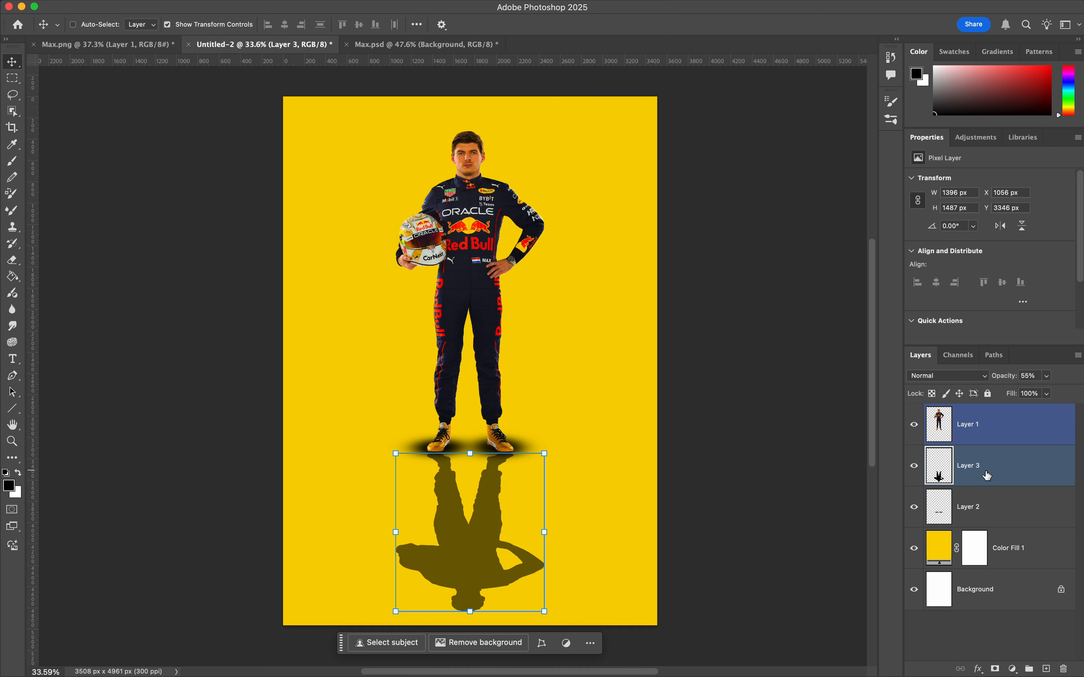
Convert the flipped silhouette on Layer 3 to a smart object and apply a Gaussian Blur with a 19.0-pixel radius.
right_click(1020, 460)
left_click(955, 557)
left_click(311, 0)
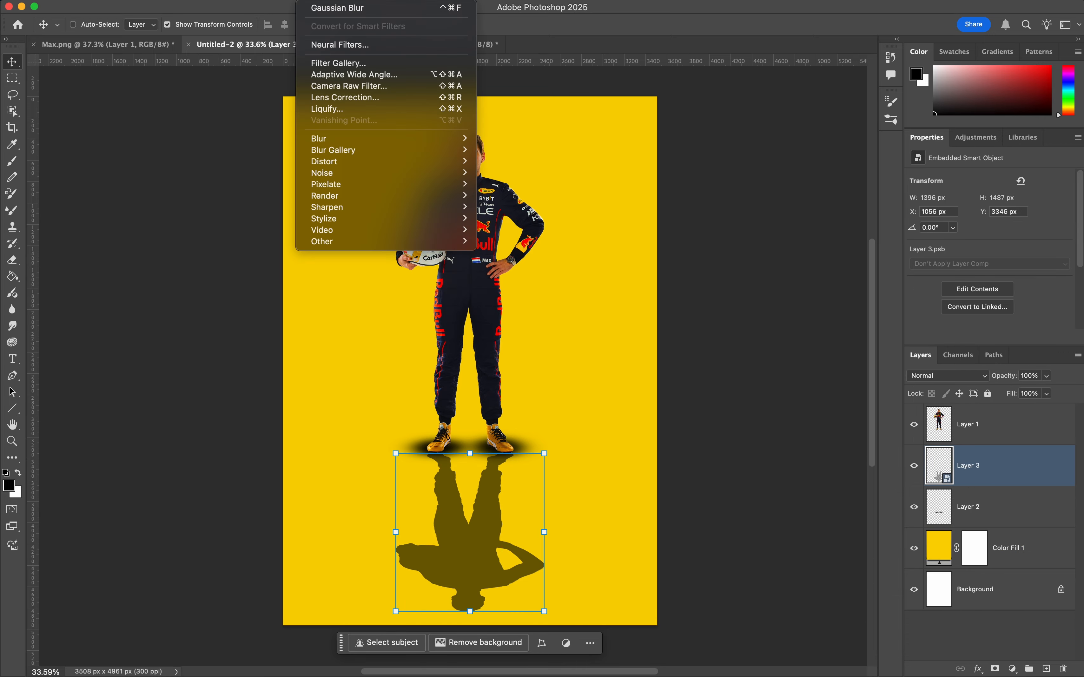
mouse_move(348, 142)
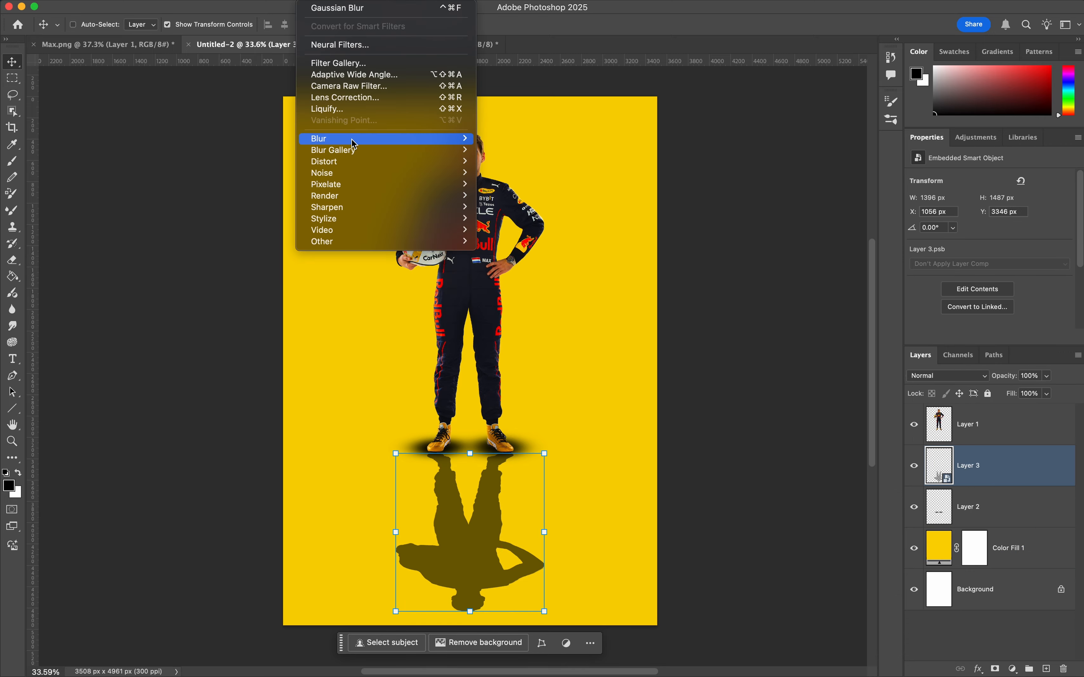
left_click(520, 185)
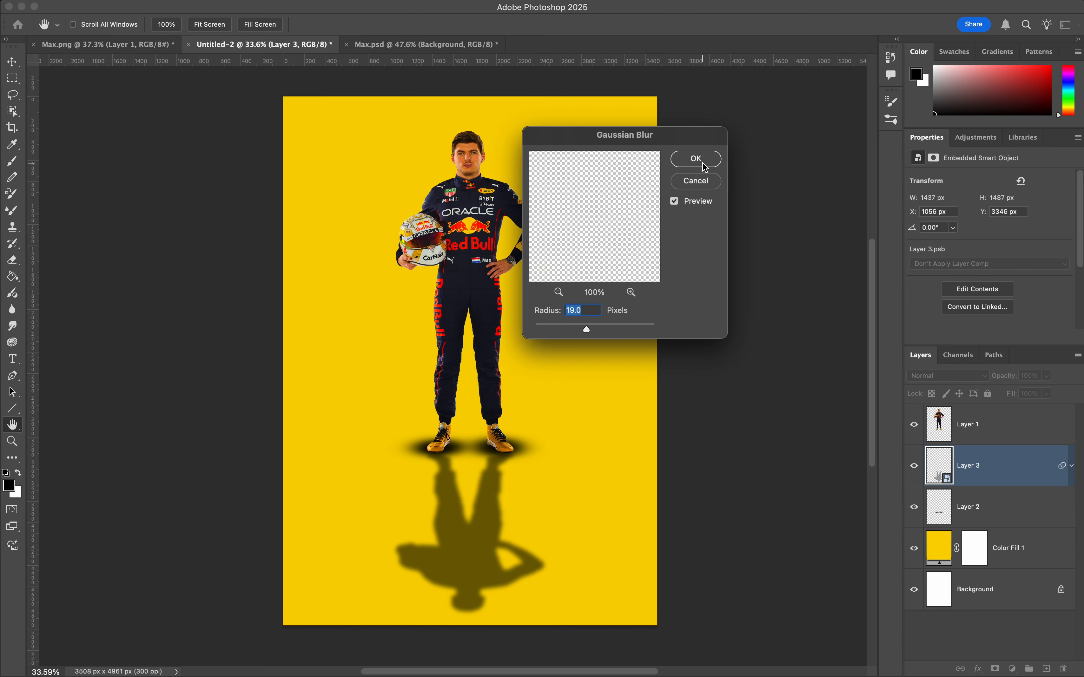
left_click(705, 165)
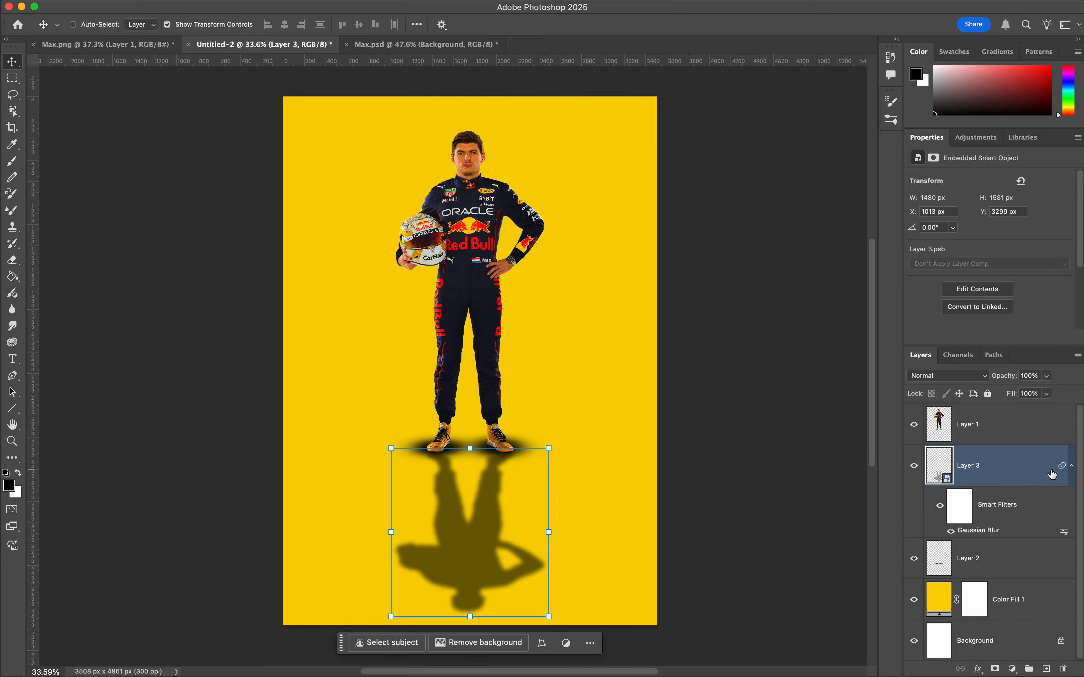
Duplicate the blurred Layer 3, lower the copy's opacity to 69%, and view the darker shadow with the shadow layers deselected.
key("super+j")
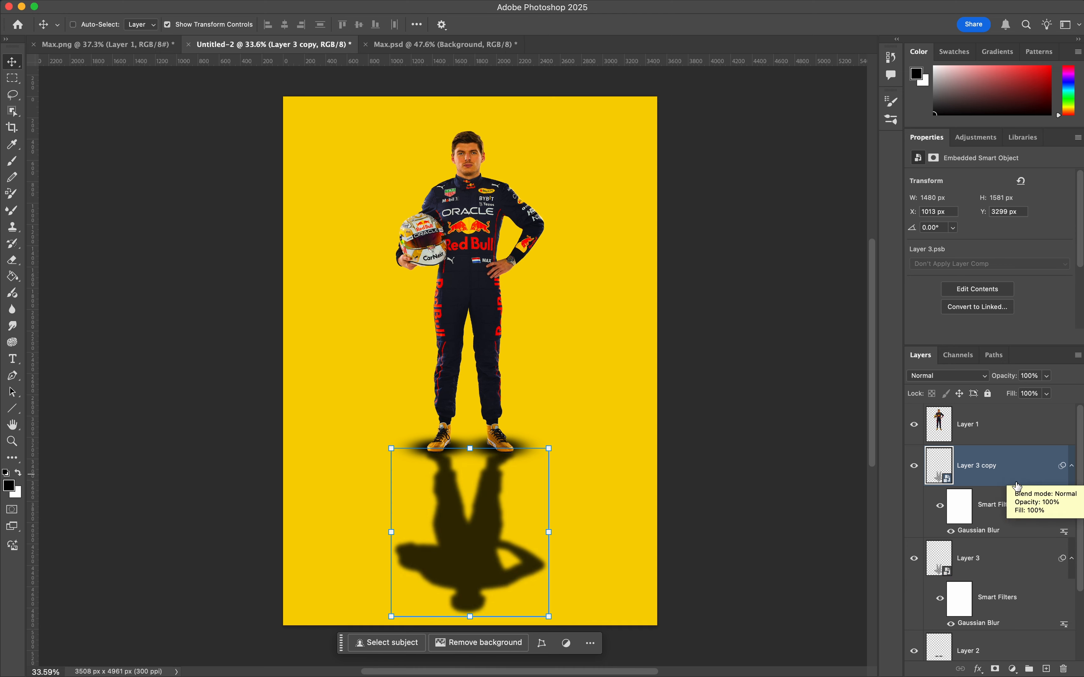
key("7")
key("9")
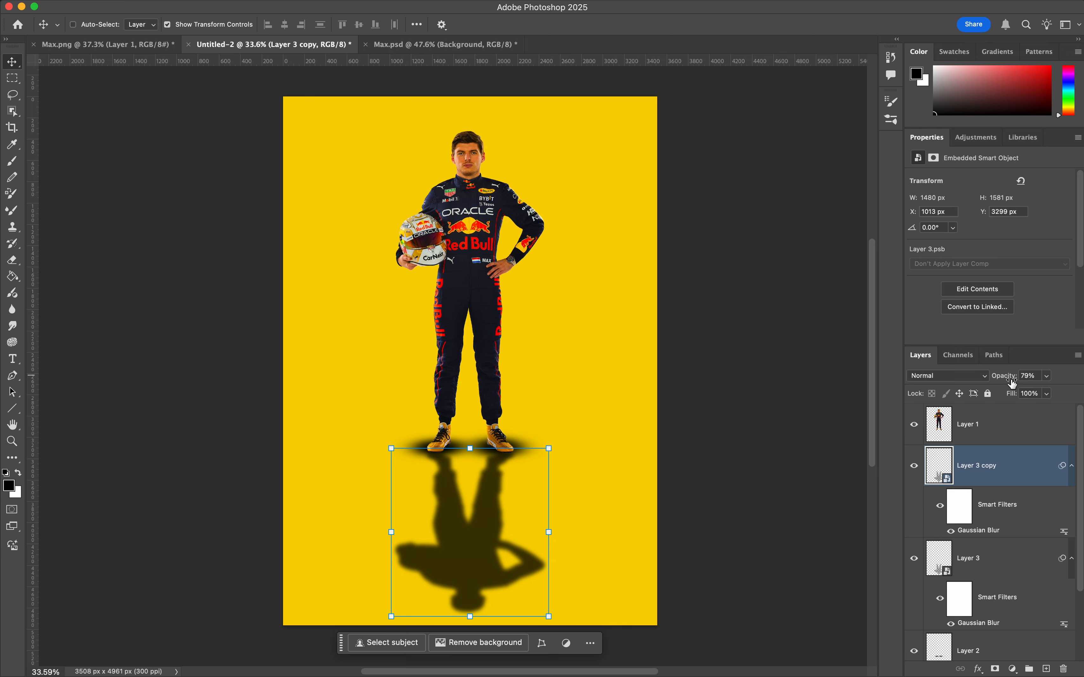
left_click(993, 548)
scroll(993, 549, "down", 2)
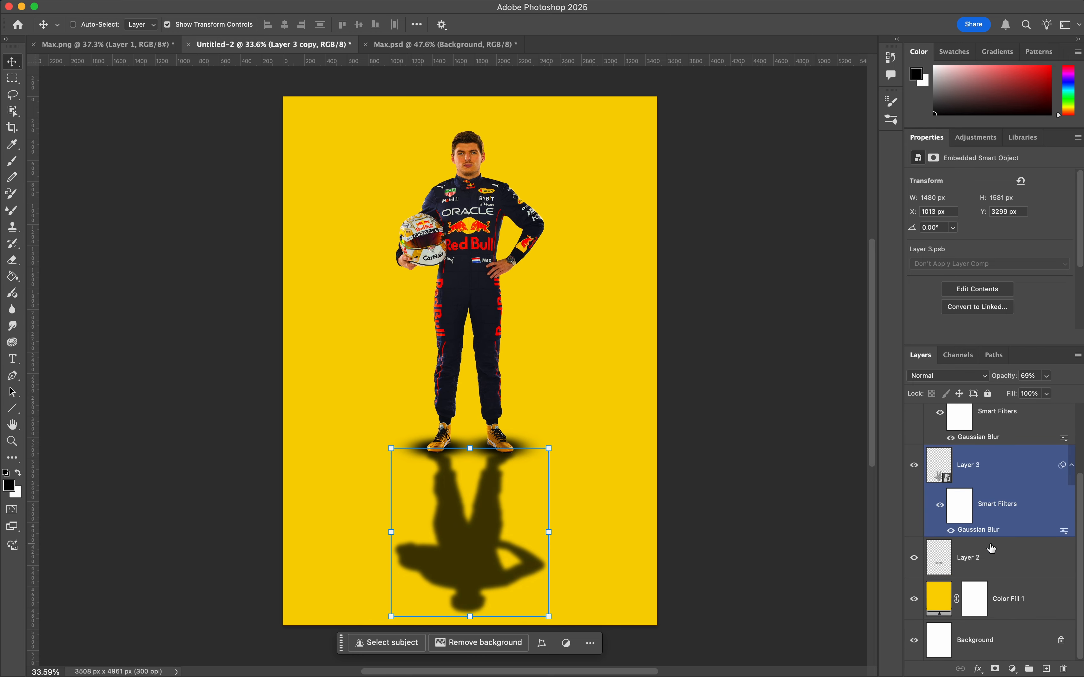
left_click(993, 599)
left_click(993, 641, "shift")
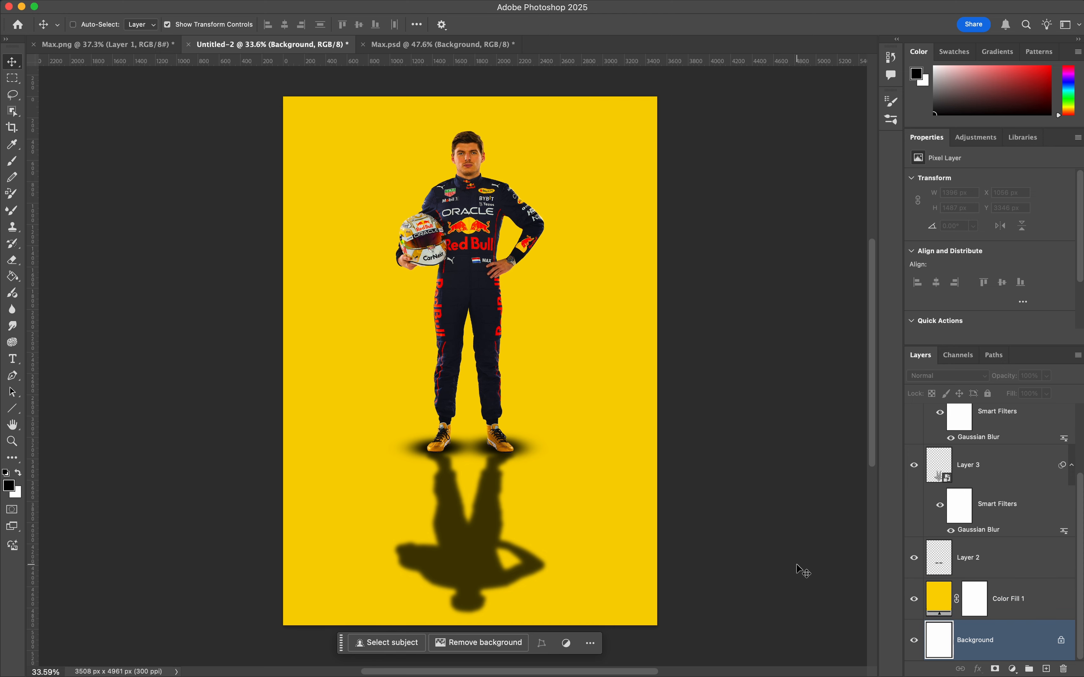
Select Layer 3 and its copy together and distort them so the shadow slants down and to the left from the shoes.
left_click(963, 562)
left_click(992, 470)
key("super+j")
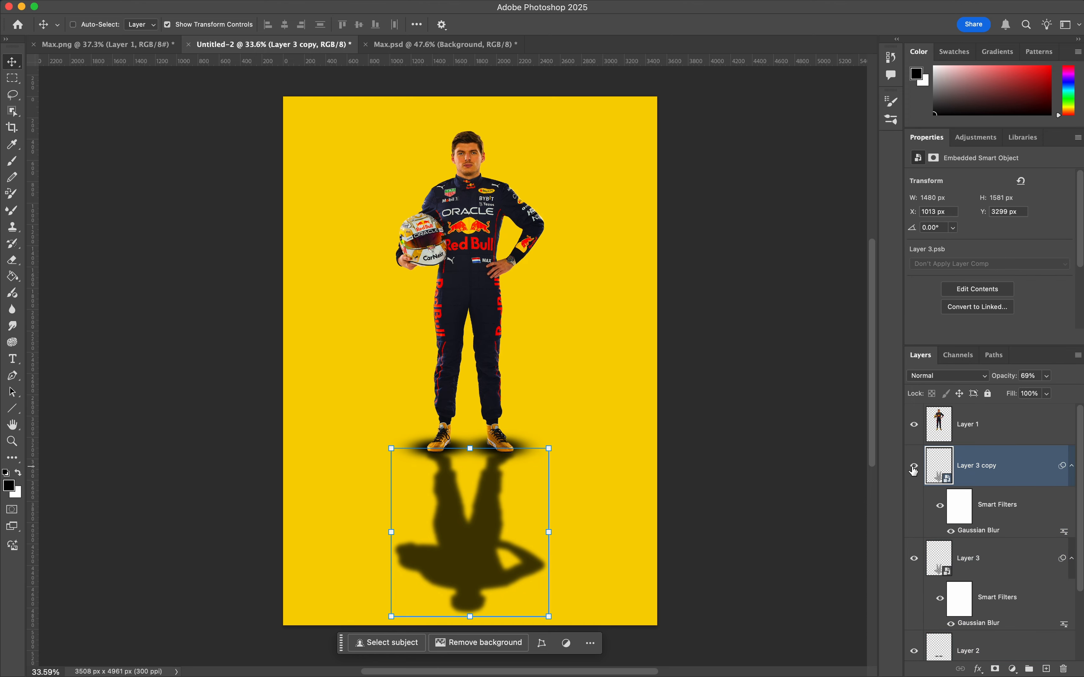
left_click(977, 560, "shift")
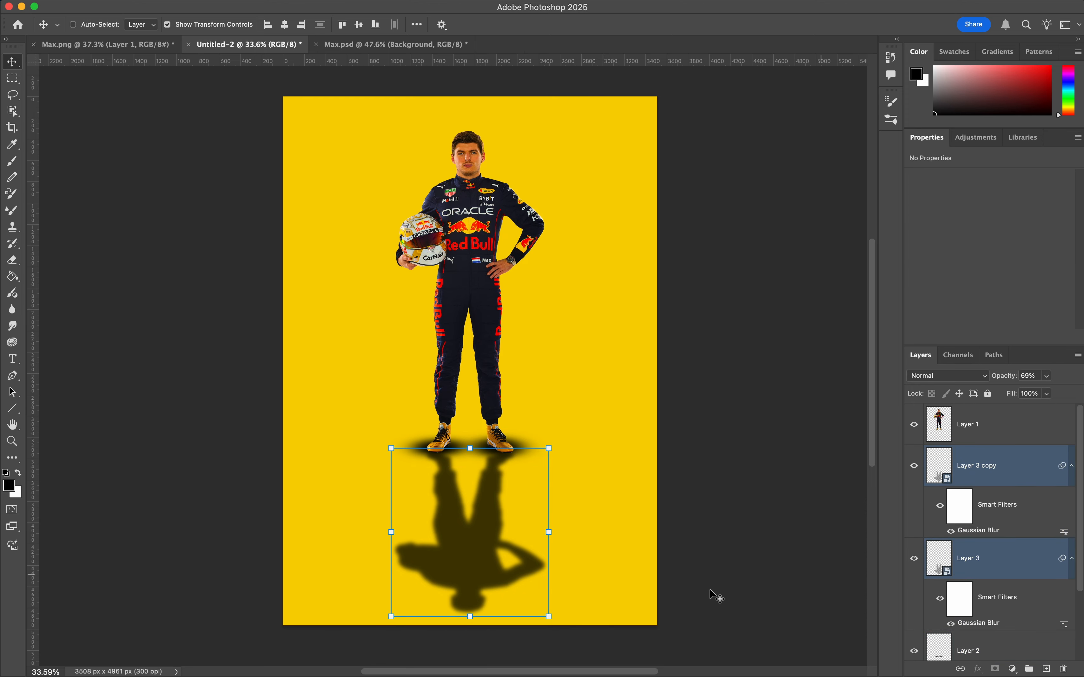
left_click(549, 617)
key("Return")
left_click_drag(549, 616, 502, 605)
left_click_drag(391, 617, 352, 585)
mouse_move(502, 604)
left_mouse_down()
mouse_move(484, 584)
mouse_move(493, 608)
left_mouse_up()
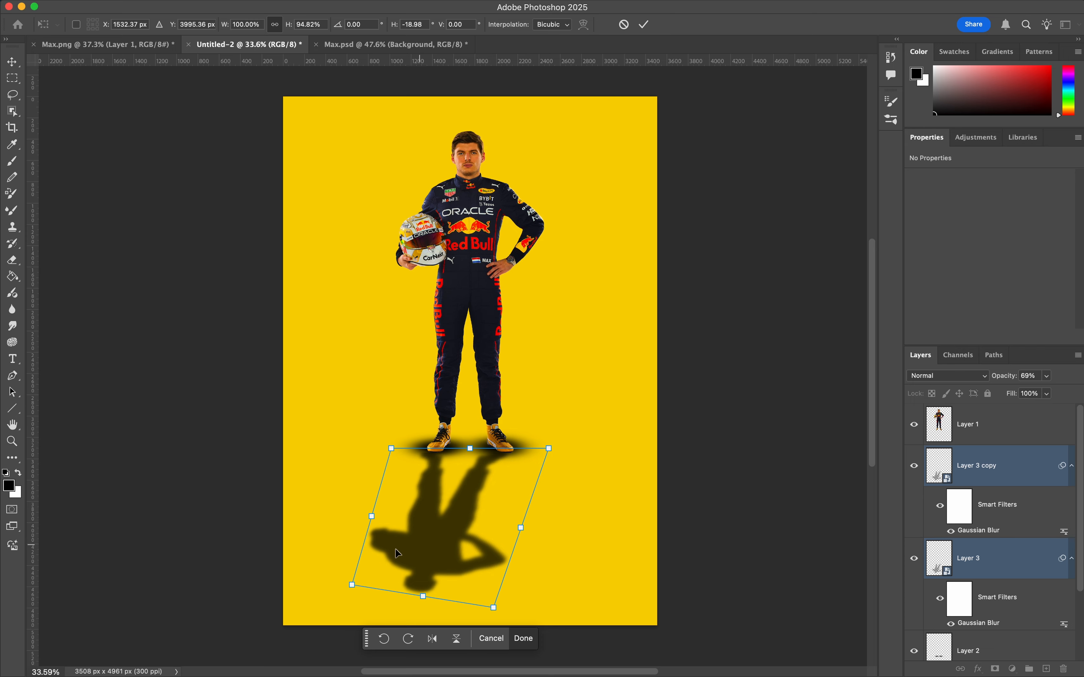
left_click_drag(353, 585, 322, 578)
left_click_drag(494, 608, 470, 594)
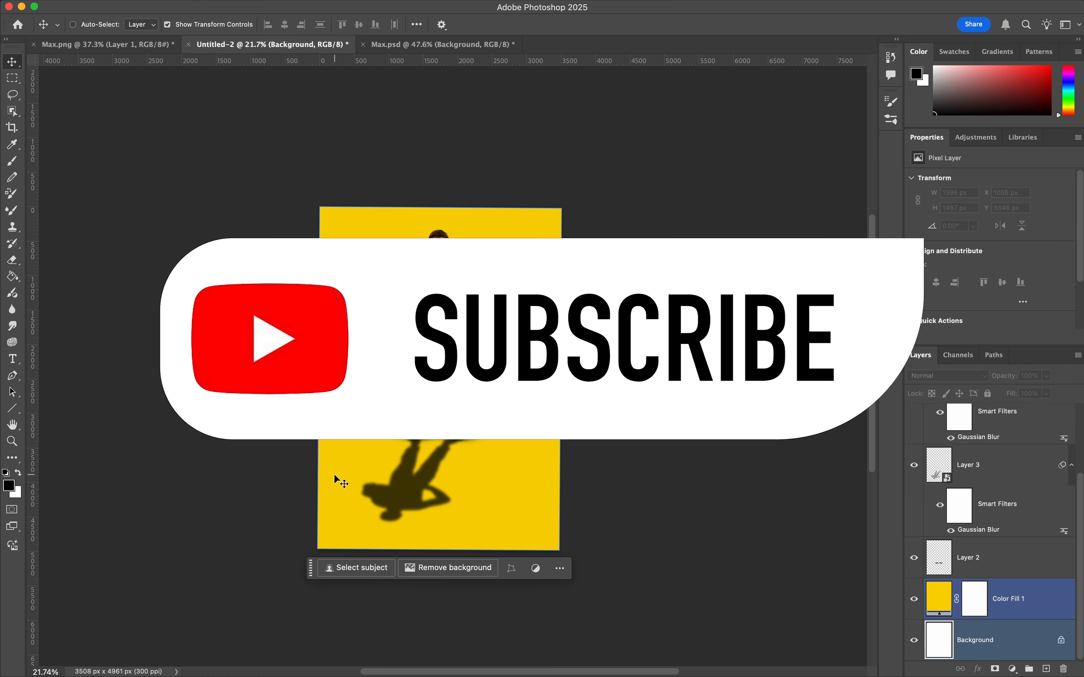
key("z")
right_click(340, 480)
left_click(350, 476)
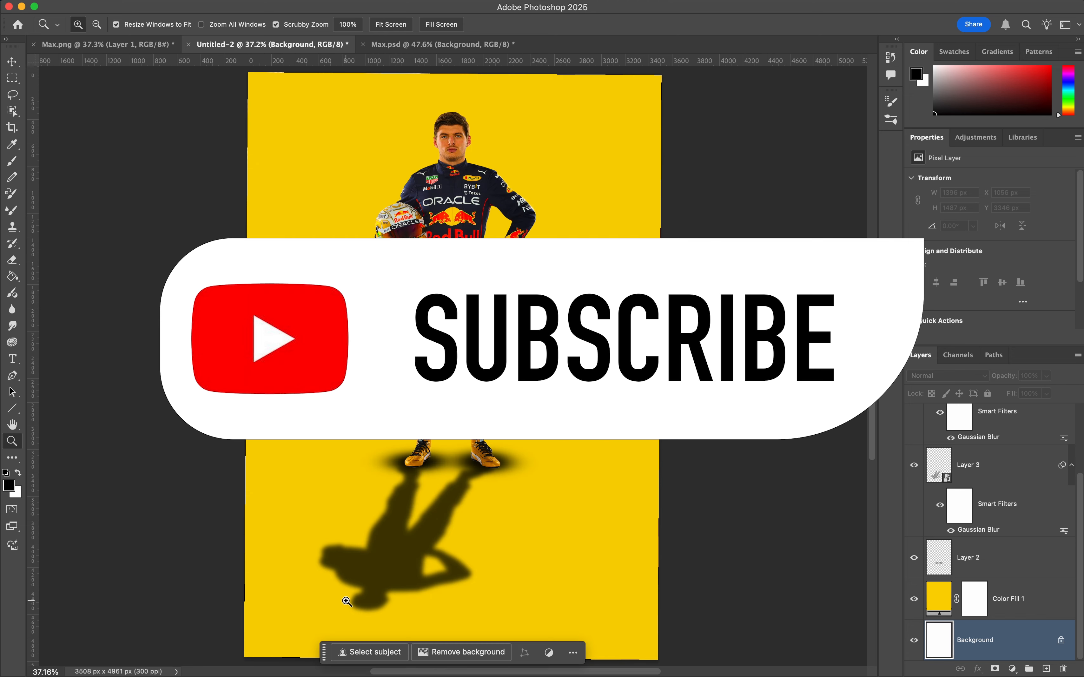